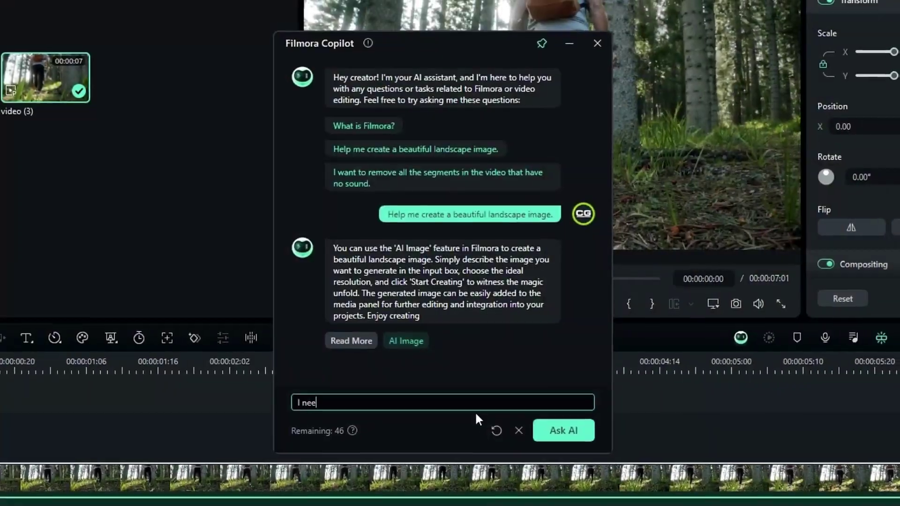
Play the 15-second hot-air-balloon clip in the player to preview it
text(d to ch)
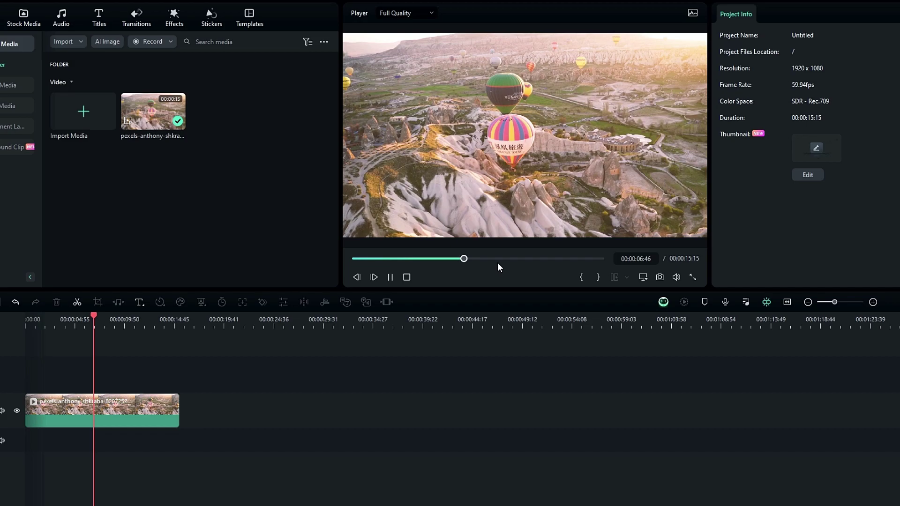
Pause the balloon clip and open the AI Music Generator from the Audio library
key(space)
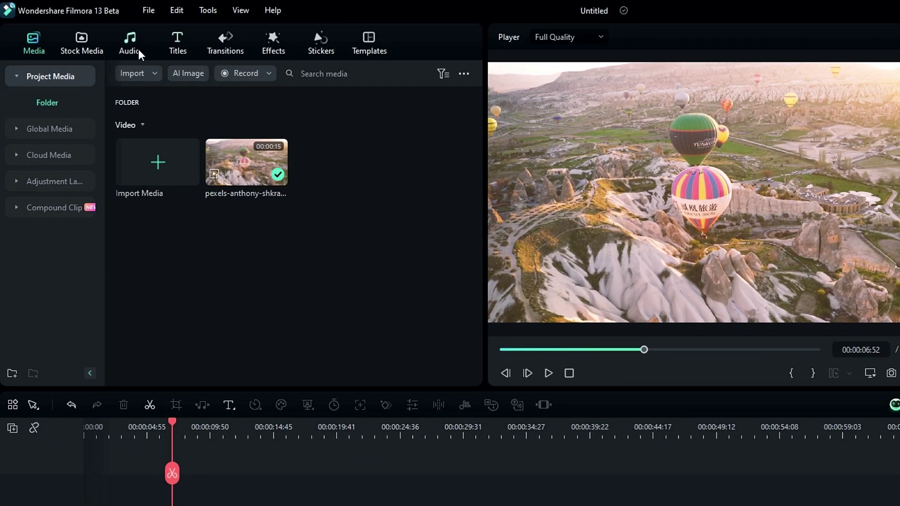
click(134, 47)
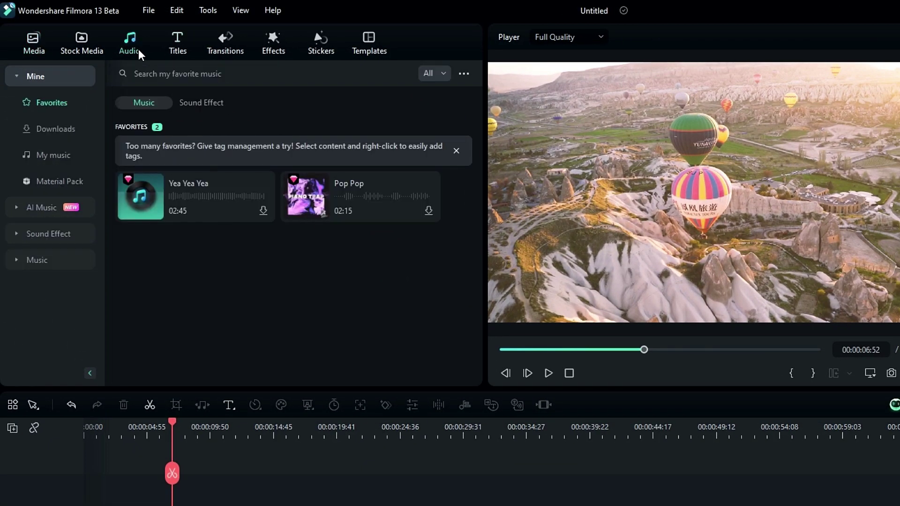
click(42, 208)
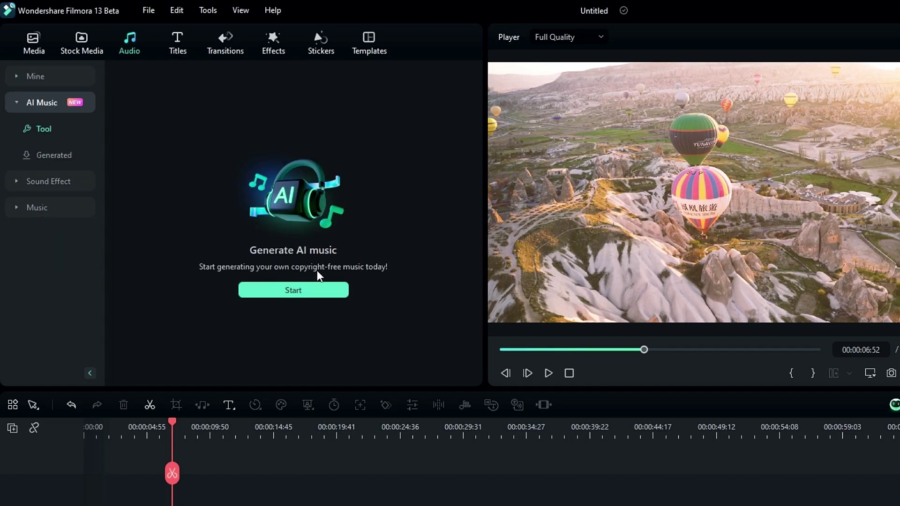
click(293, 290)
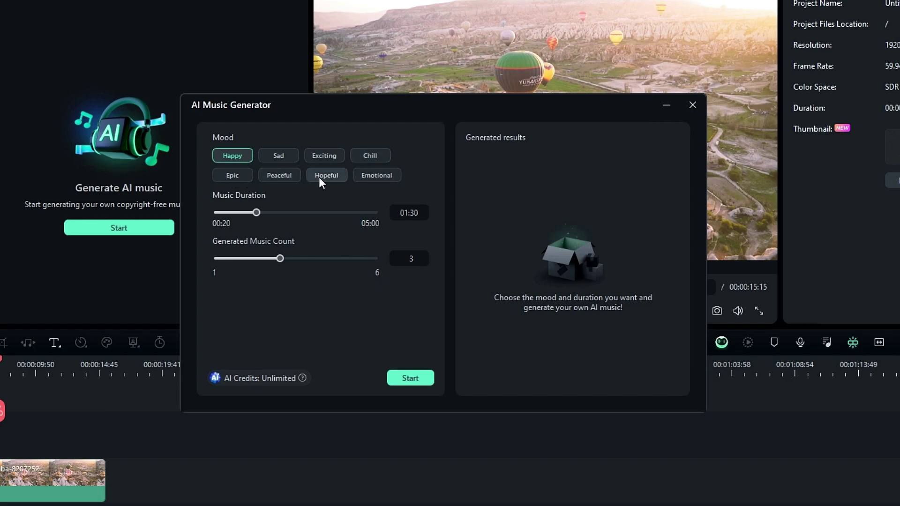
Generate three Chill-mood music tracks, each 03:15 long
click(370, 156)
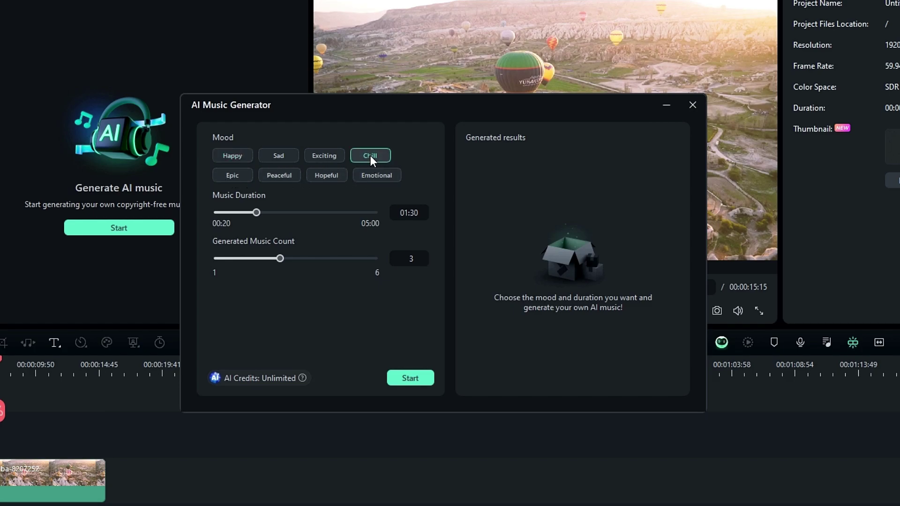
drag(252, 217, 314, 212)
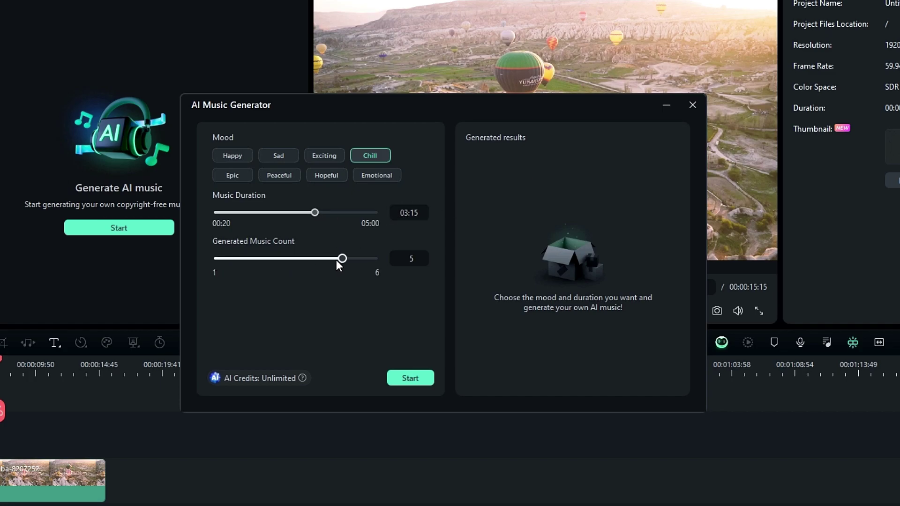
drag(336, 261, 283, 257)
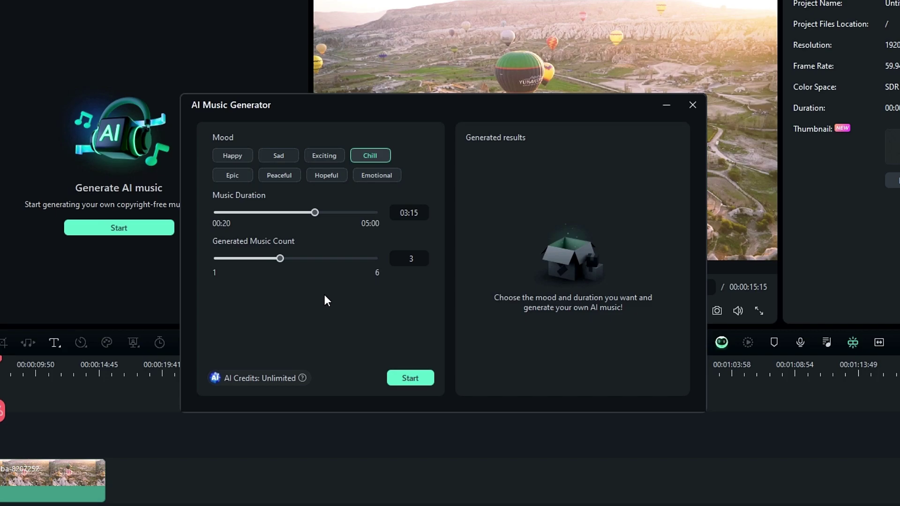
click(413, 379)
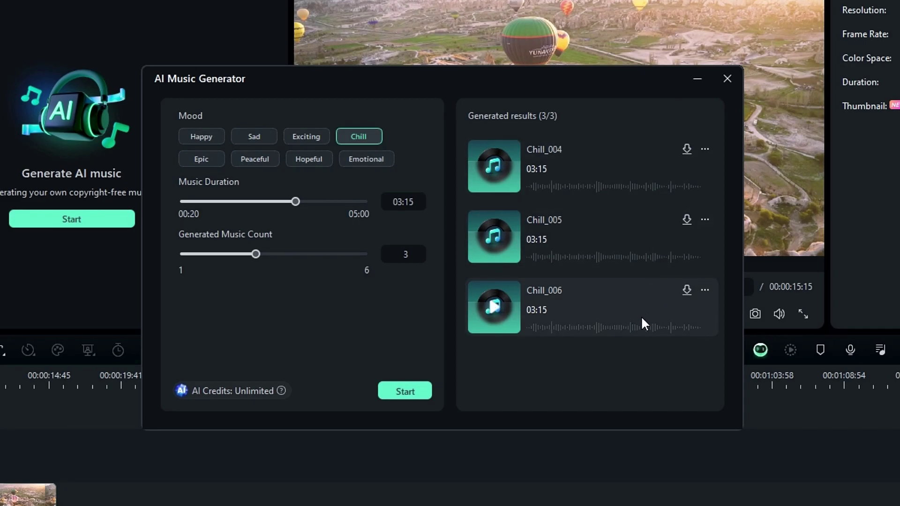
Preview the Chill_004 track and skip ahead in it to about 01:11
click(496, 167)
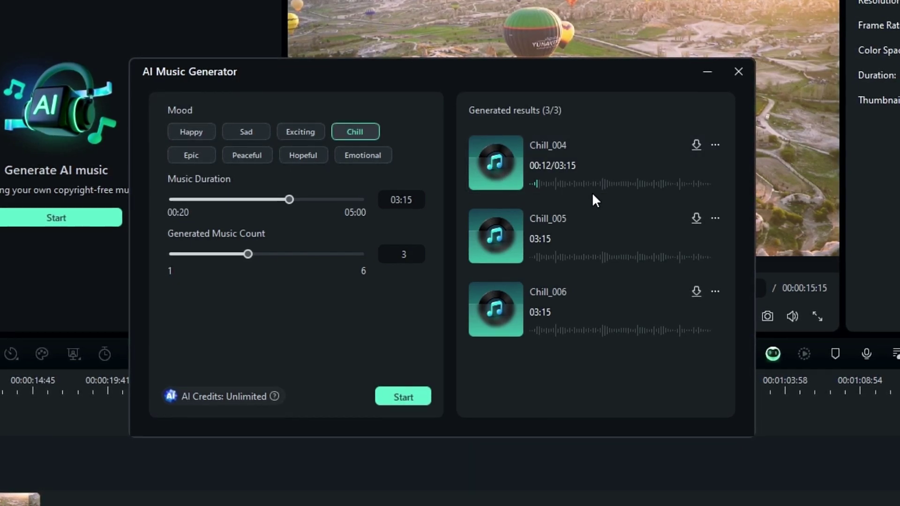
click(563, 183)
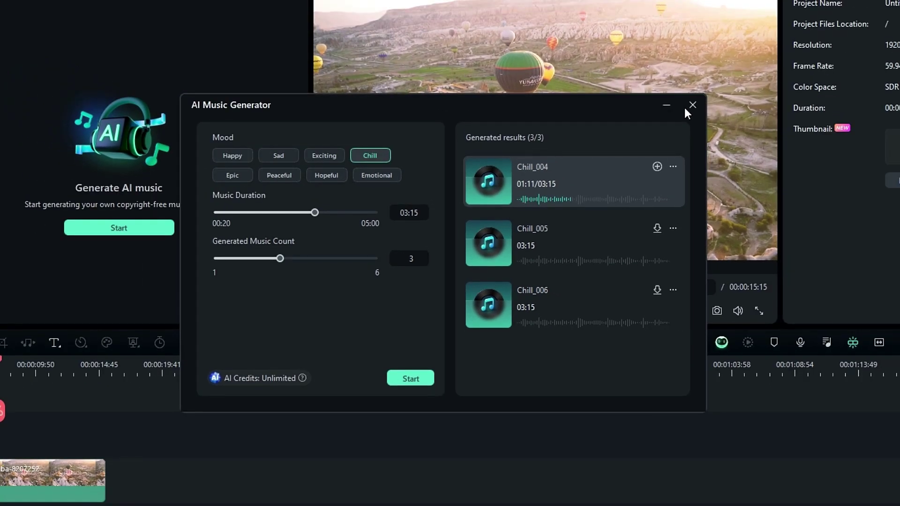
Close the generator and add Chill_004 from the Generated list to the timeline
click(727, 79)
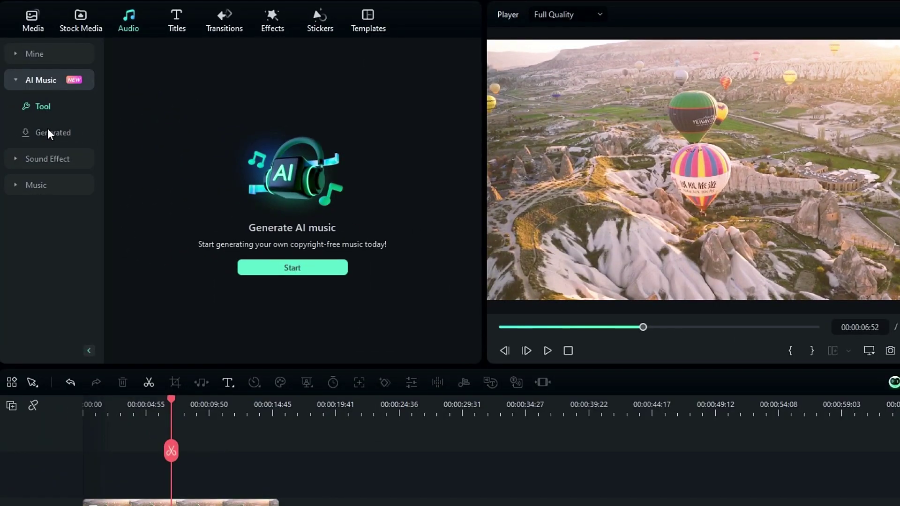
click(62, 133)
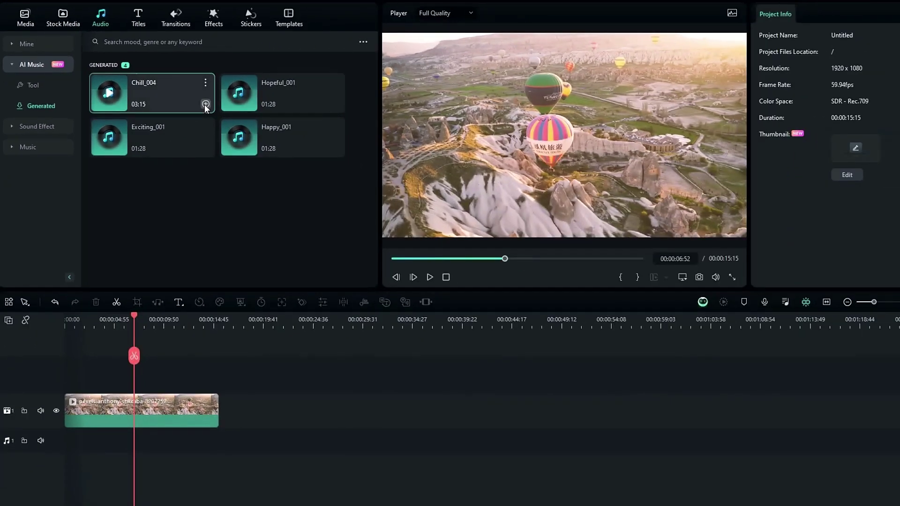
click(206, 104)
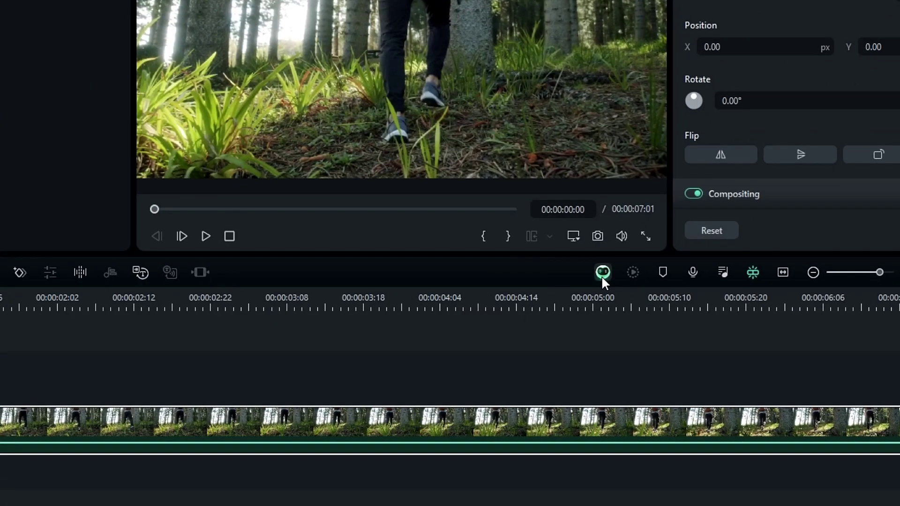
Ask Copilot how to create a landscape image and open its suggested AI Image tool
click(603, 272)
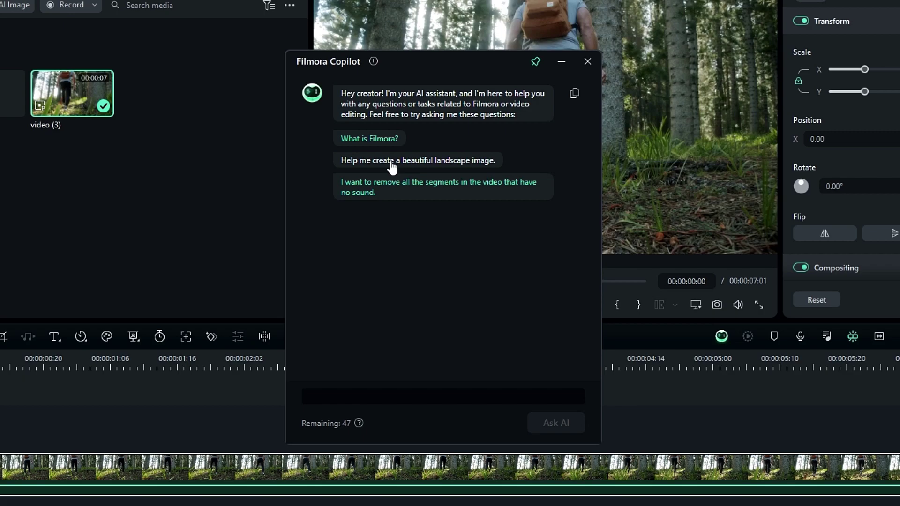
click(423, 165)
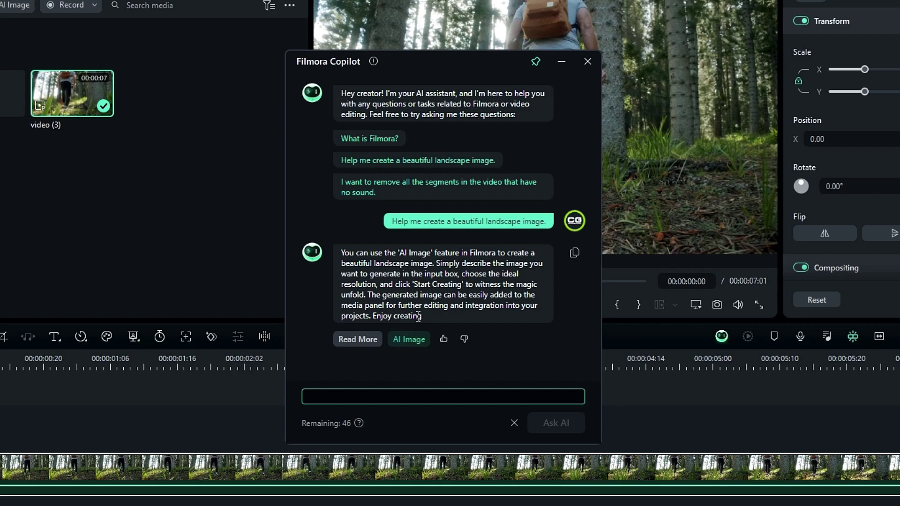
click(409, 339)
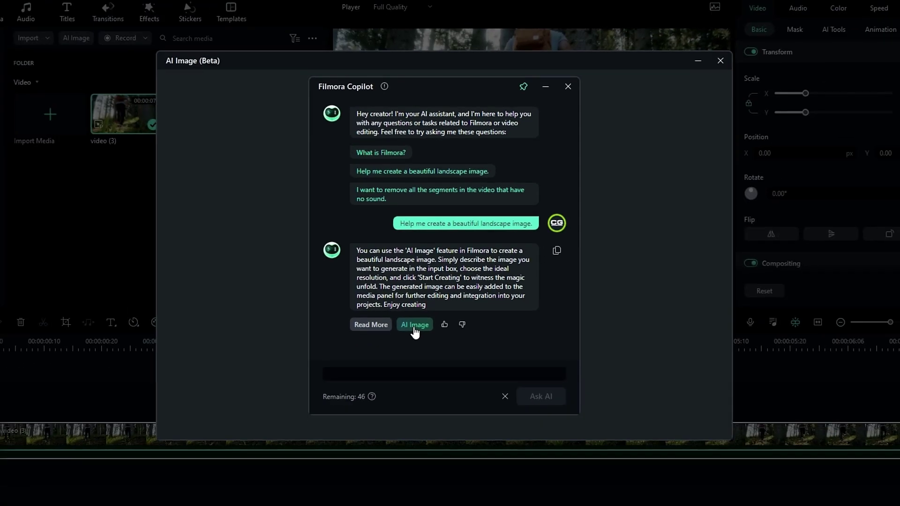
click(546, 87)
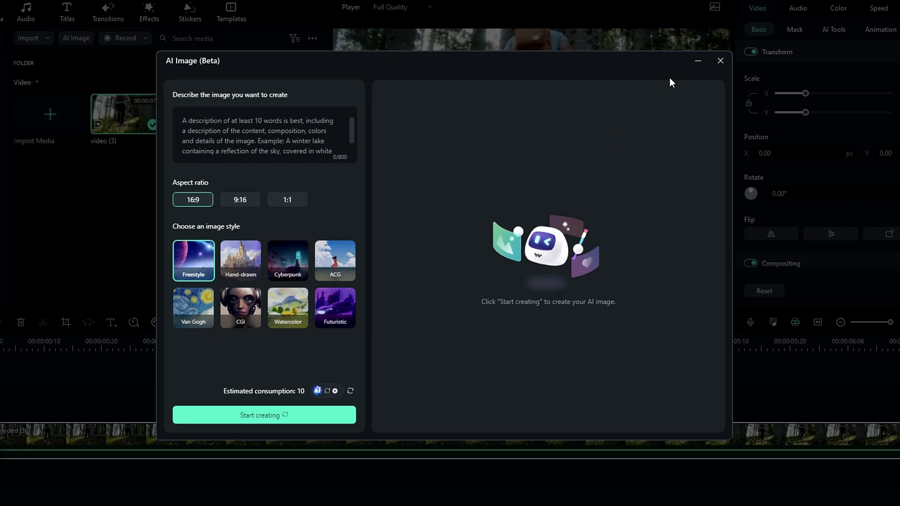
Close AI Image and ask Copilot 'I need to change my video to Black Tone Color'
click(720, 61)
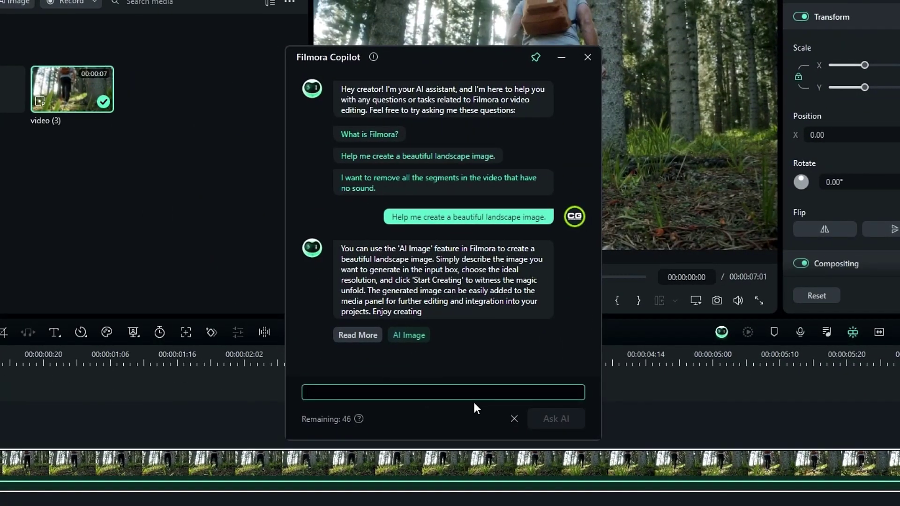
text(I need to)
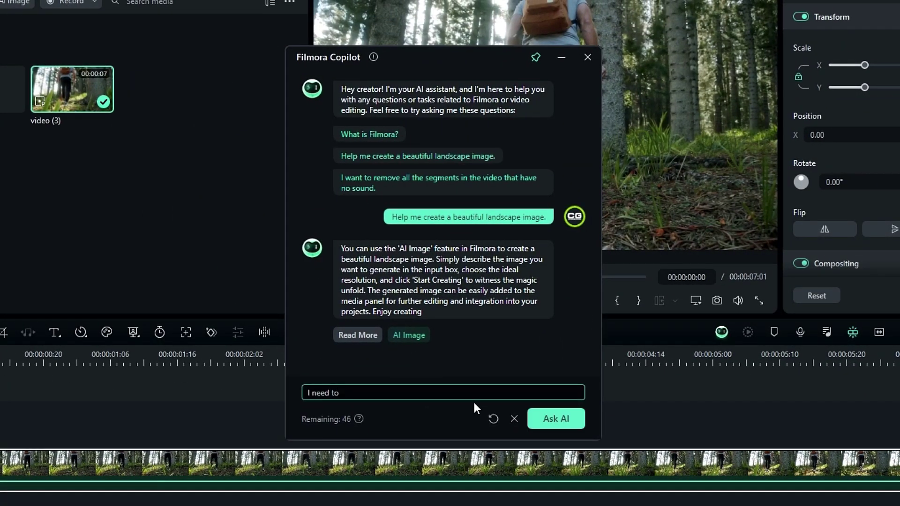
text( change my video to Black Tone Color)
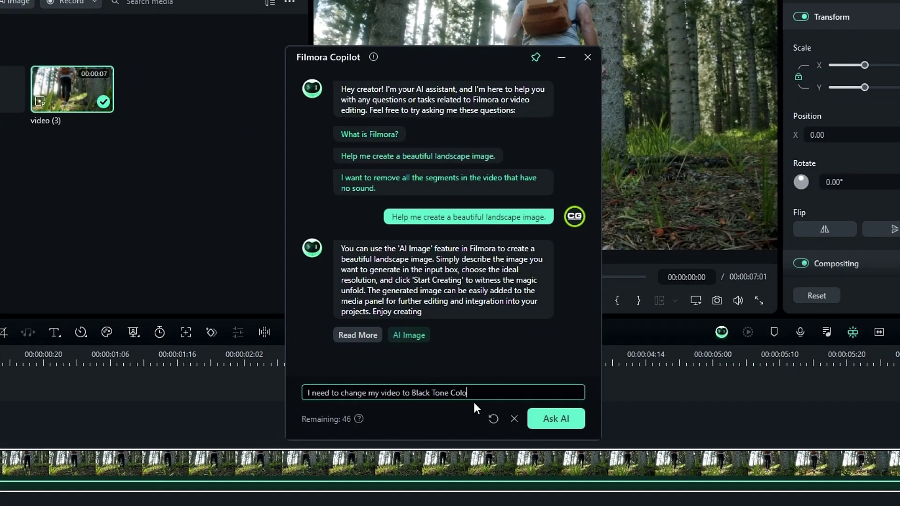
key(Return)
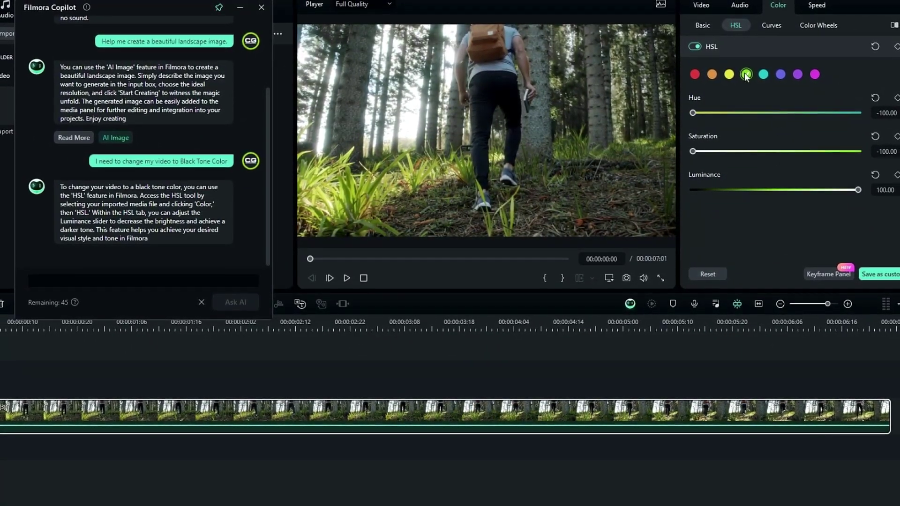
Adjust a colour range's HSL hue, saturation and luminance, then raise red saturation to 86
click(729, 75)
drag(775, 190, 859, 190)
drag(777, 151, 692, 151)
mouse_move(777, 113)
mouse_down()
mouse_move(693, 112)
mouse_move(859, 114)
mouse_move(769, 115)
mouse_up()
click(692, 76)
drag(775, 153, 842, 153)
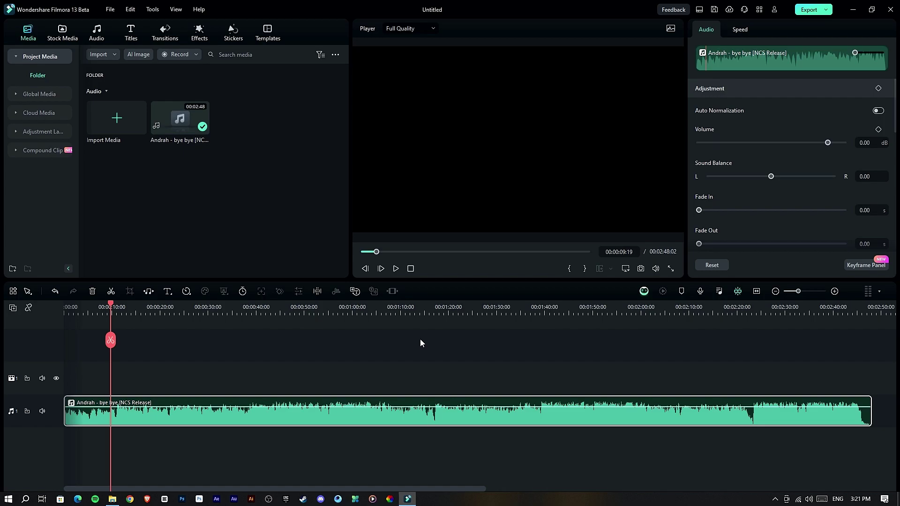
Play the bye bye song and pause it at 00:00:16:22
key(space)
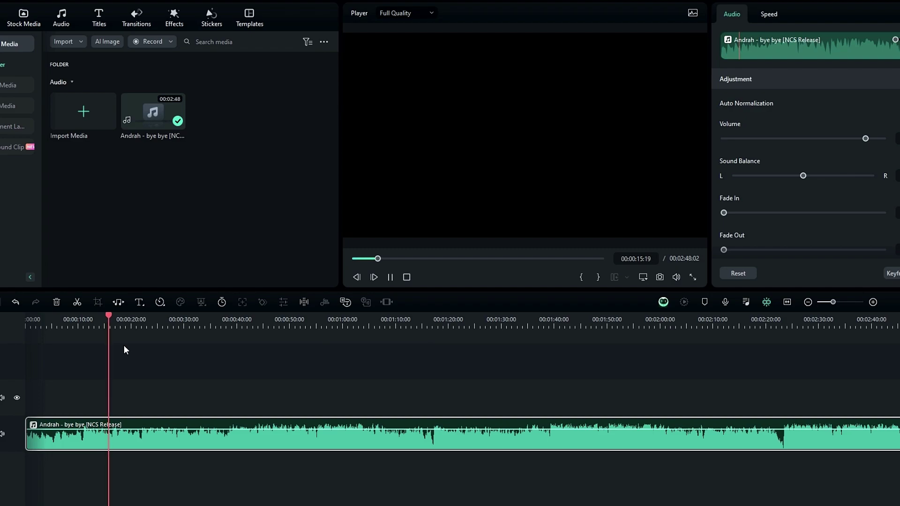
key(space)
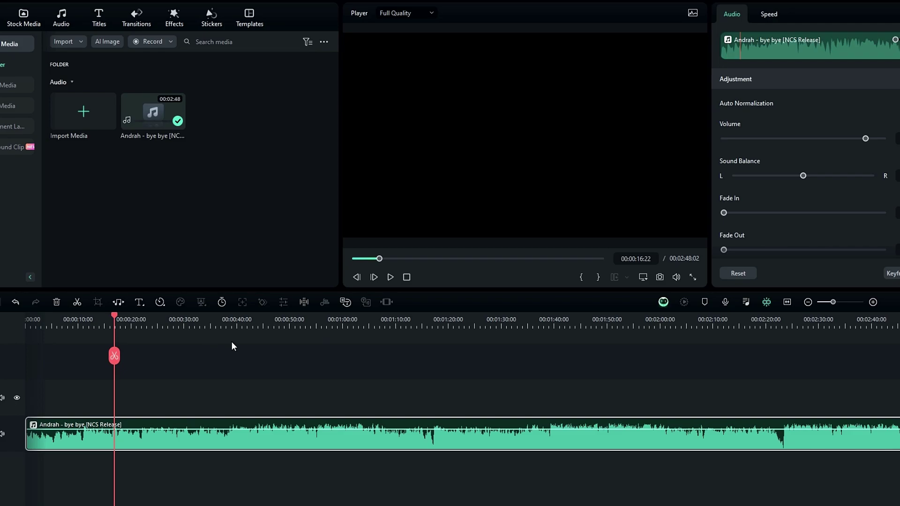
Split the Andrah song into Voice_Andrah and Background_Andrah tracks with AI Vocal Remover
right_click(262, 442)
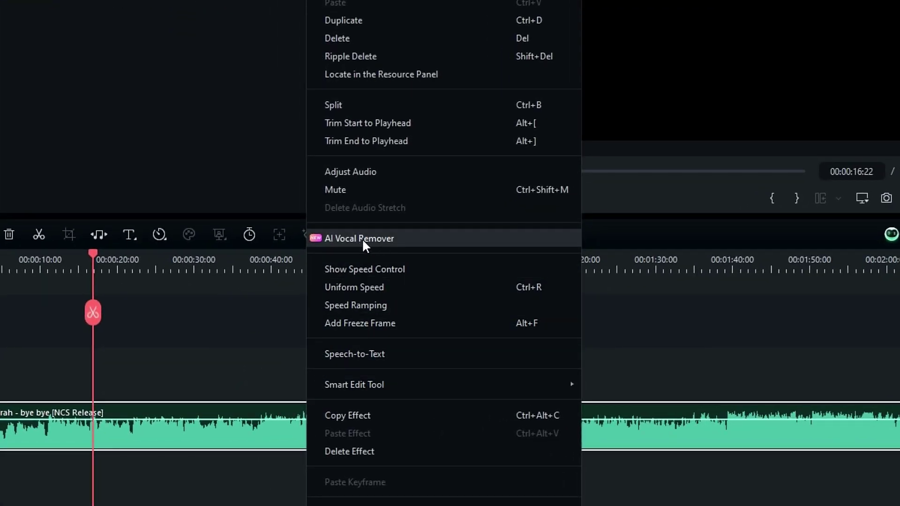
click(362, 238)
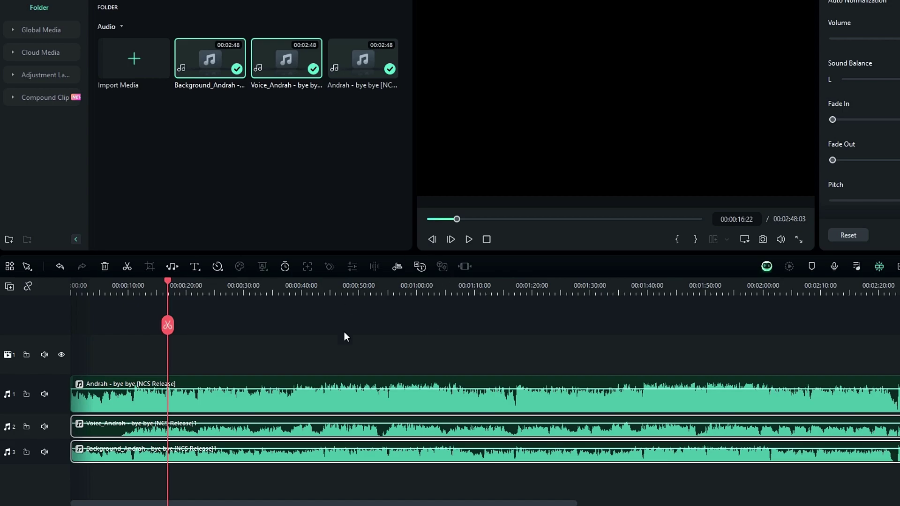
Make all the timeline tracks taller with Adjust Track Height
scroll(344, 337, down, 1)
right_click(74, 392)
mouse_move(141, 468)
click(291, 483)
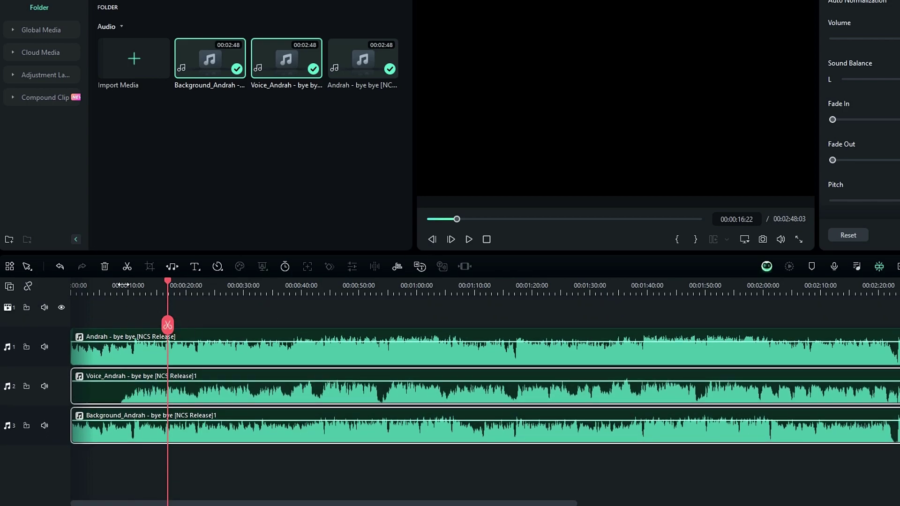
Give the Andrah clip a purple colour mark and Voice_Andrah an orange one
click(123, 284)
click(154, 352)
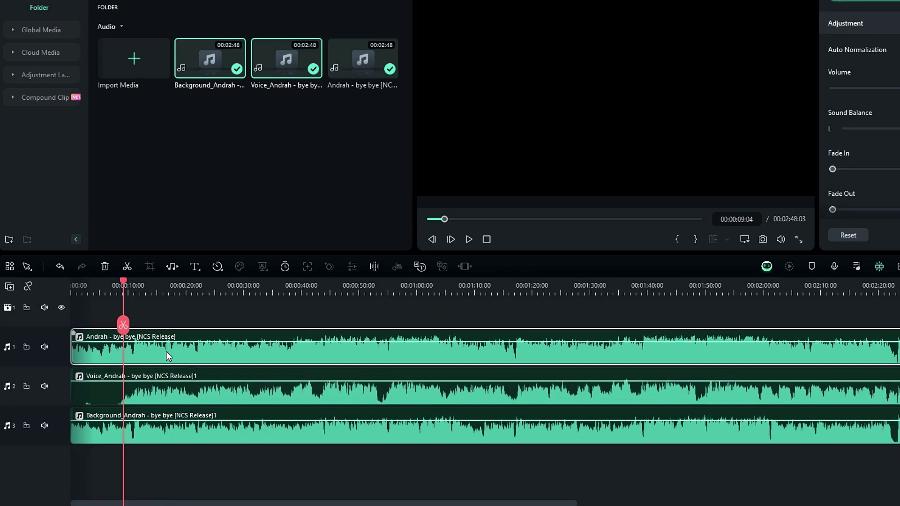
right_click(166, 351)
click(218, 356)
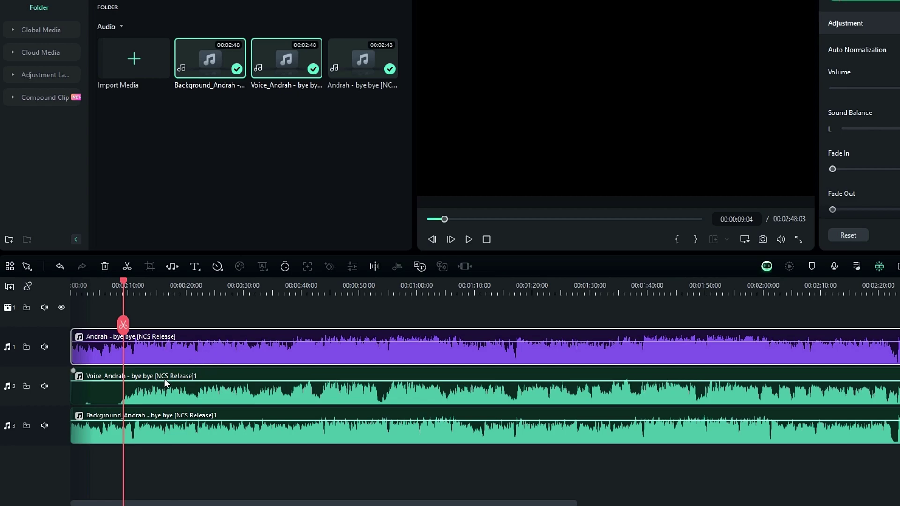
right_click(187, 389)
click(286, 469)
Toggle the mute icons on tracks 1 and 3, then play back from about 12 seconds
click(140, 435)
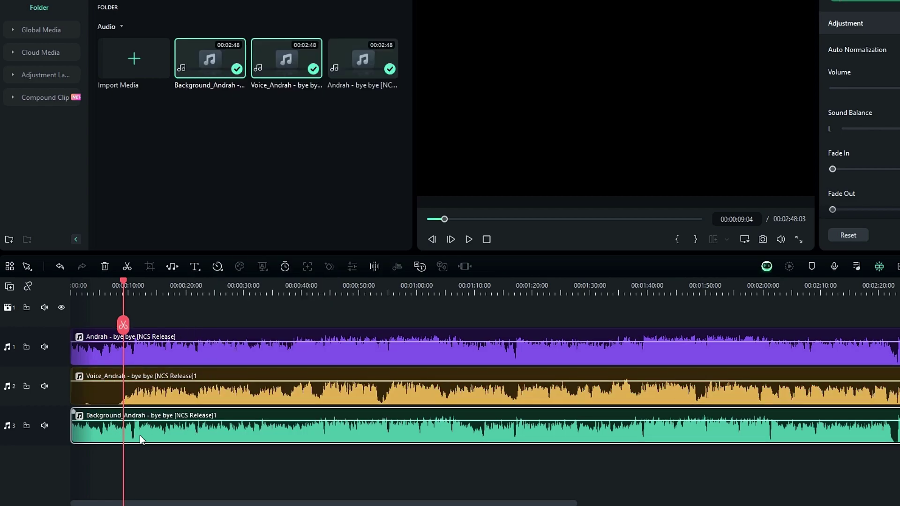
click(46, 347)
click(45, 426)
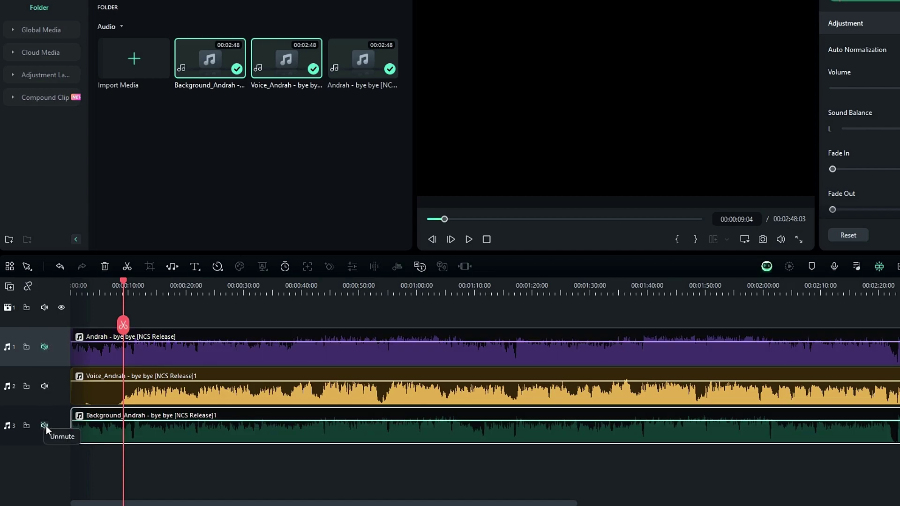
click(154, 286)
click(140, 287)
key(space)
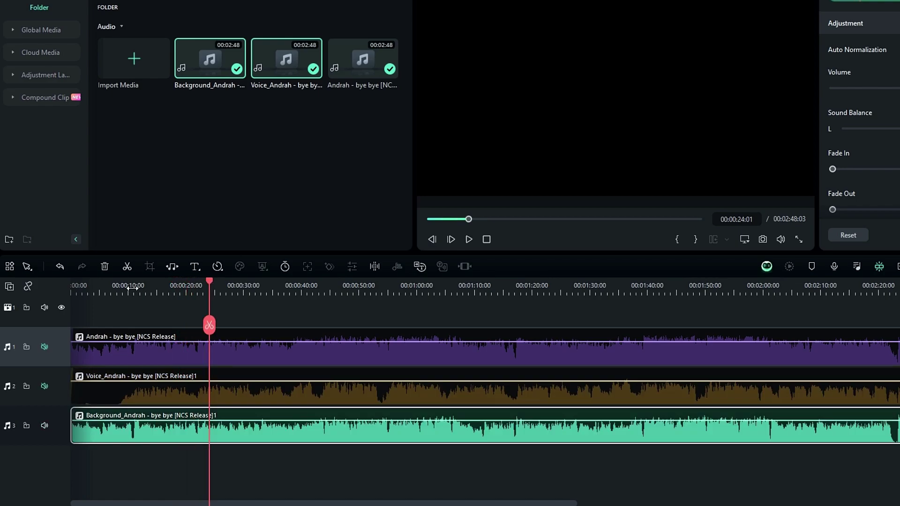
click(134, 288)
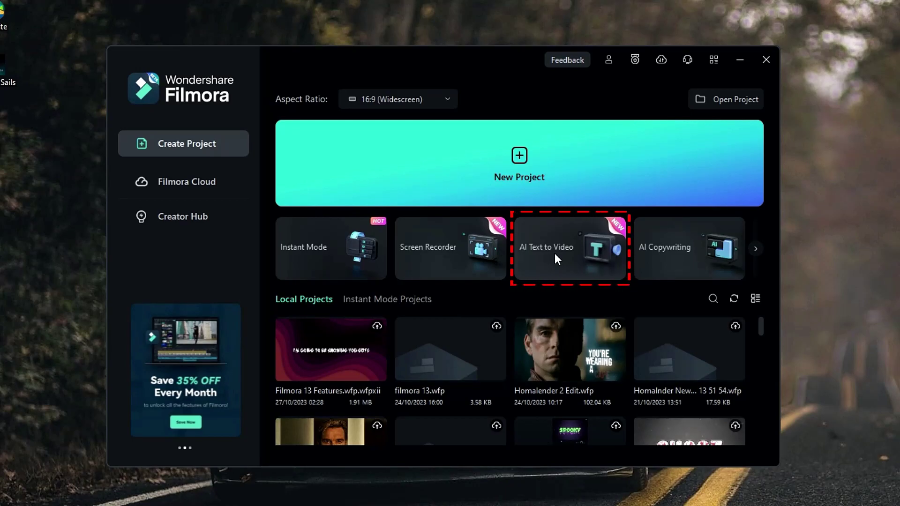
Paste the YouTube-short script, keep English (US) and 16:9, pick voice Mark, and generate the video
click(555, 254)
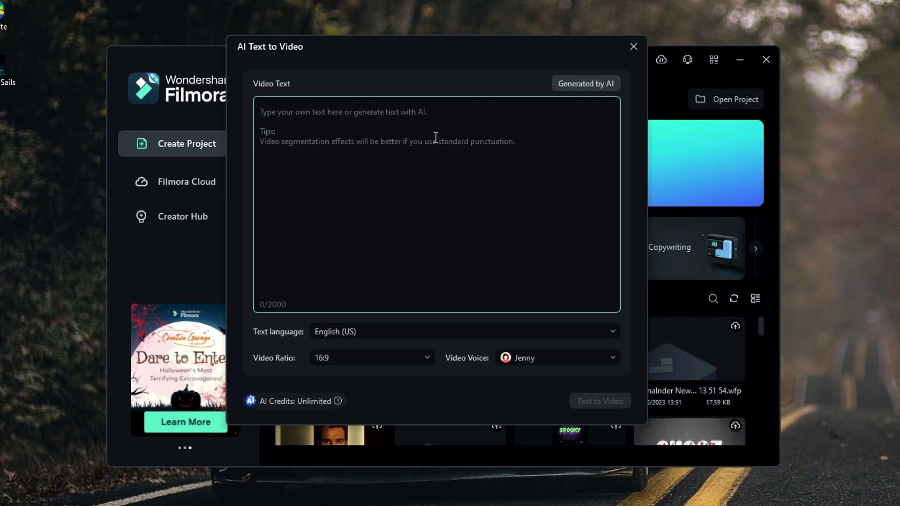
text(Hey everyone, welcome back! Today, I'll share quick tips on making a trending YouTube short. First, pick a catchy idea—think funny, surprising, or useful. Plan your video, ensuring every second counts. Use vibrant visuals and upbeat music to grab attention. Keep it concise; viewers love short, snappy content. Finally, add a call to action, urging likes, shares, and subscribes. Remember, creativity rules in short videos. Give it a try, experiment, and watch your content trend! If you enjoy these tips, please like, subscribe, and stay tuned for more. Let's dive in and make your videos go viral!)
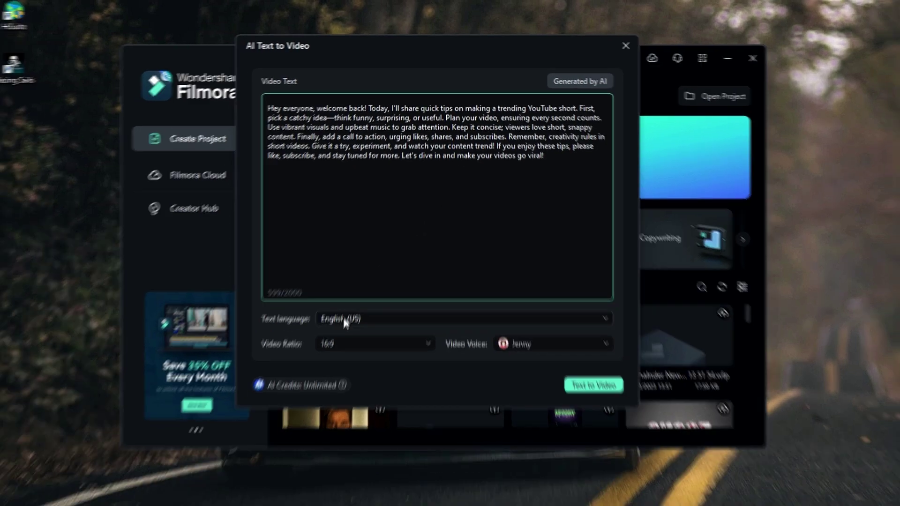
click(340, 331)
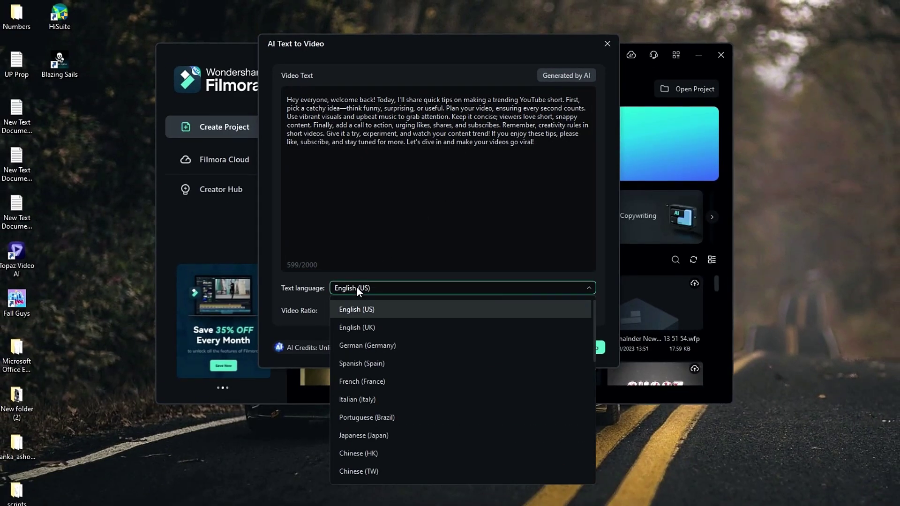
scroll(392, 490, down, 5)
scroll(403, 424, up, 5)
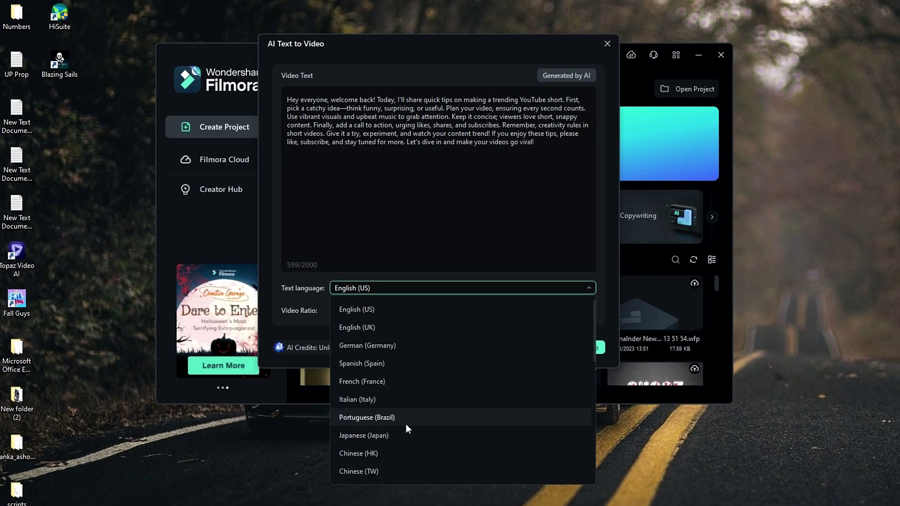
click(351, 287)
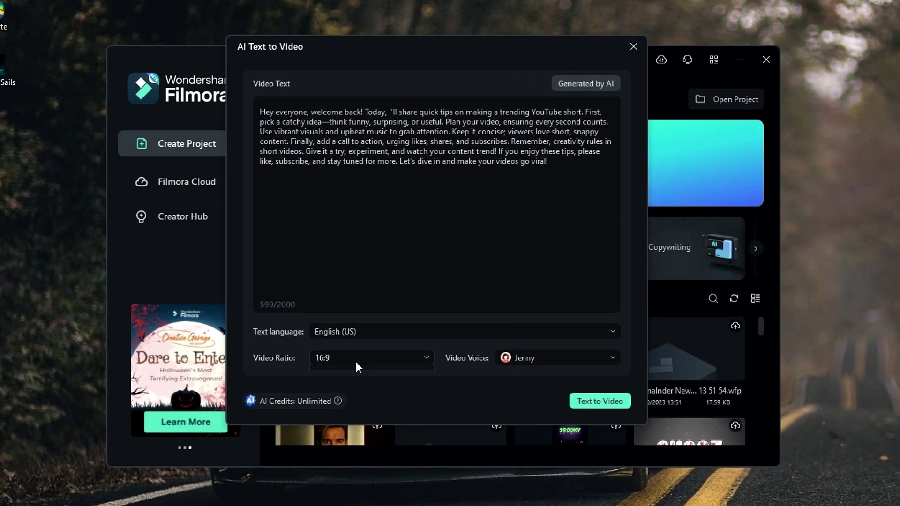
click(356, 361)
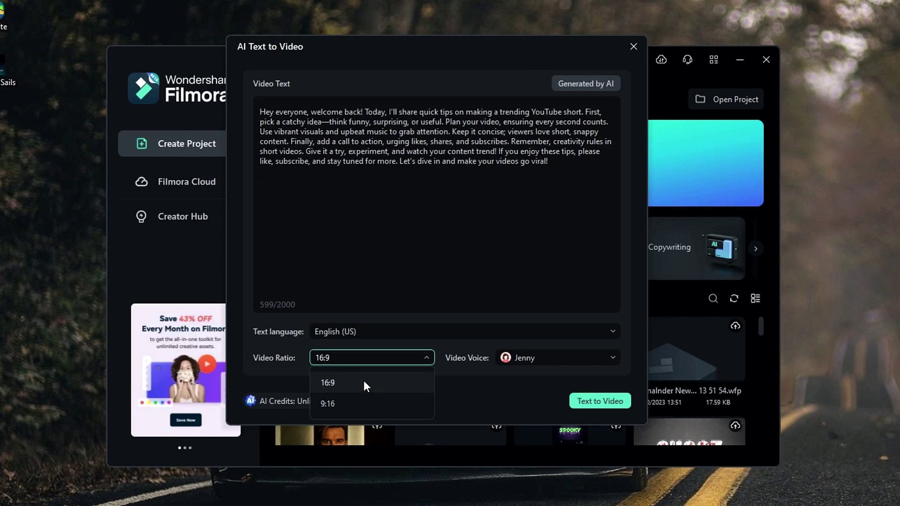
click(365, 382)
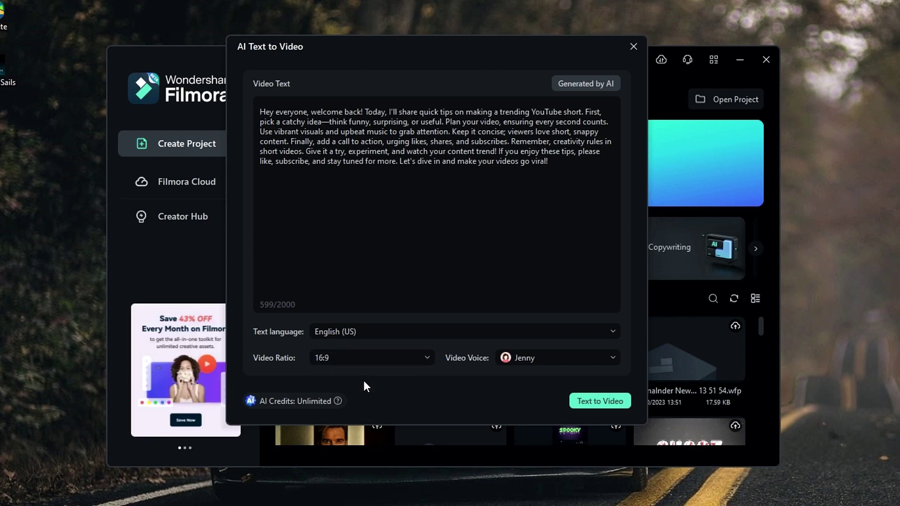
click(541, 359)
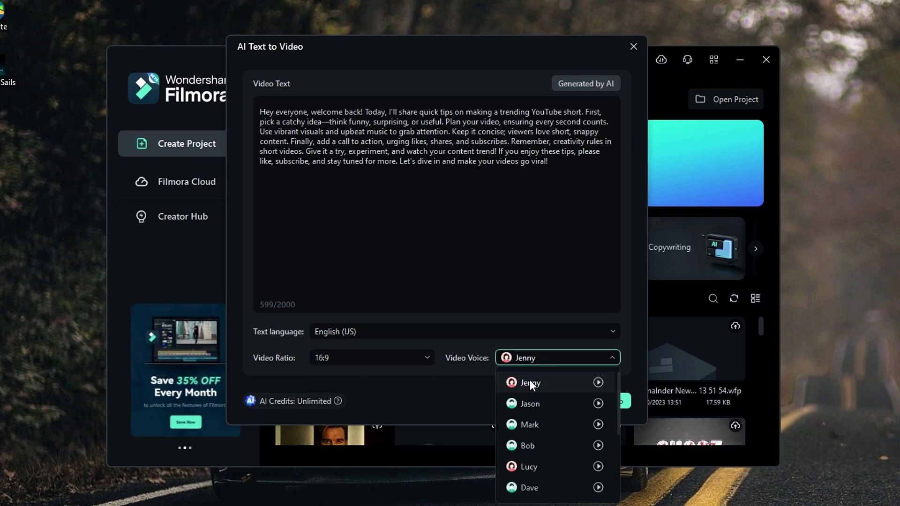
click(521, 427)
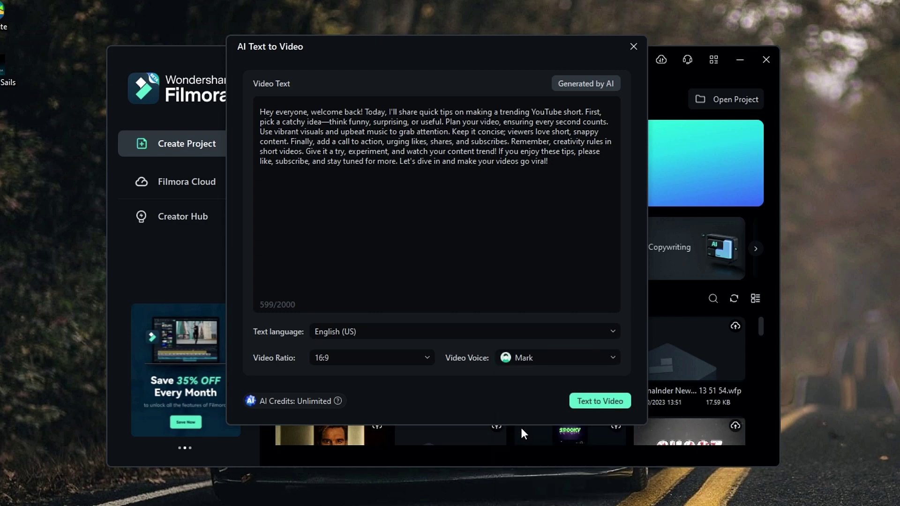
click(582, 408)
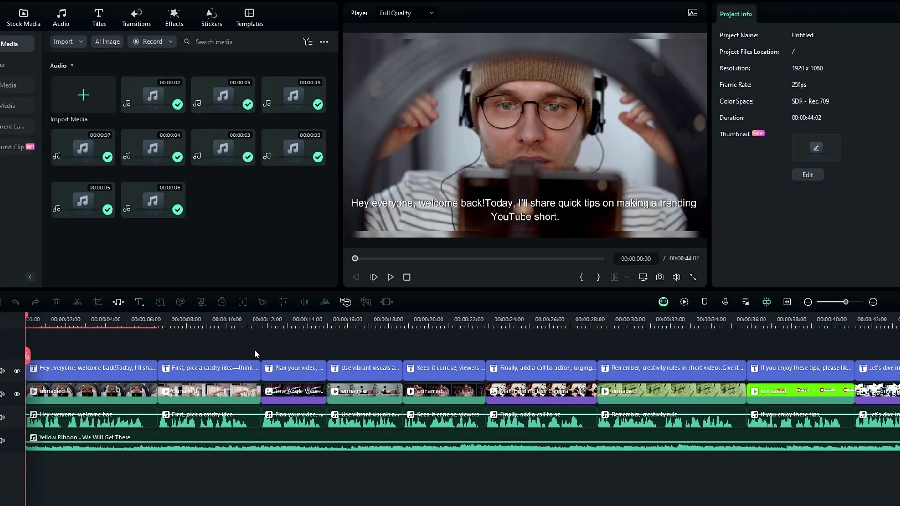
Play the generated AI video to about 12 seconds, then return to the start screen
key(space)
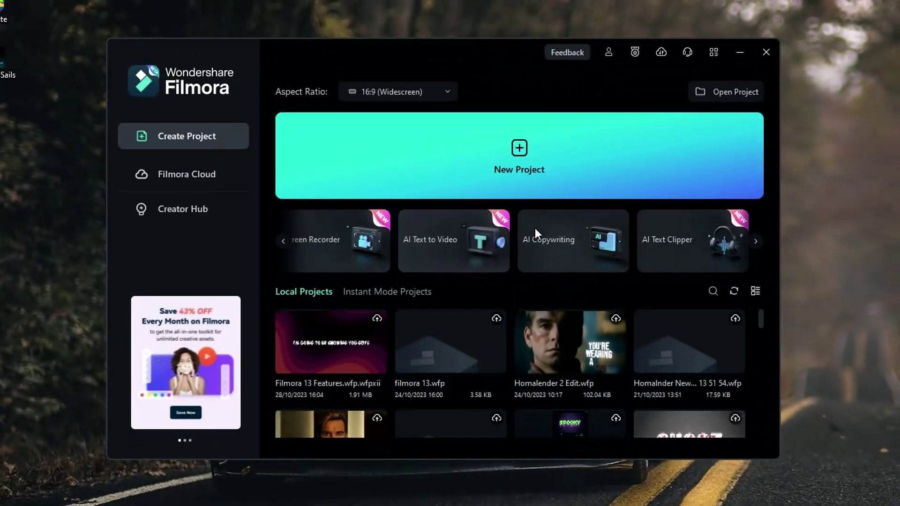
Load the Spin Text Effect After effects YT video into AI Text Clipper and transcribe it in English (US)
scroll(536, 228, right, 3)
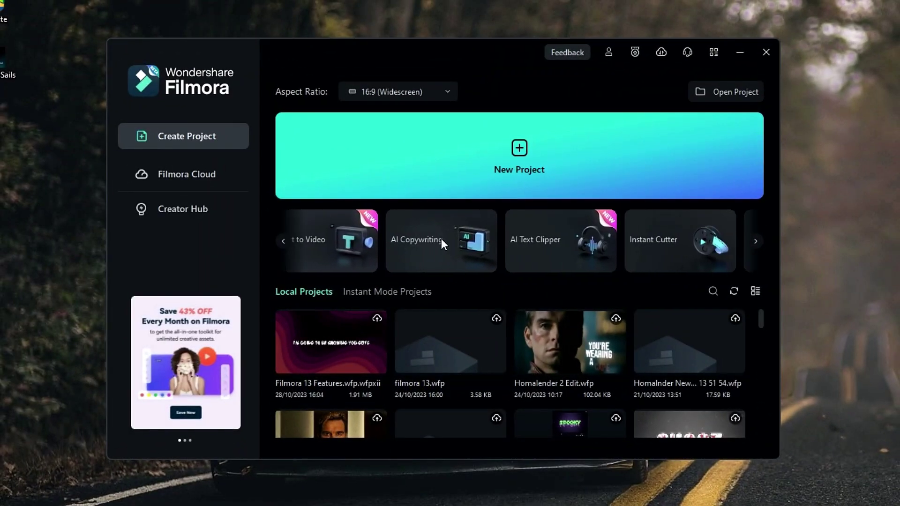
click(533, 230)
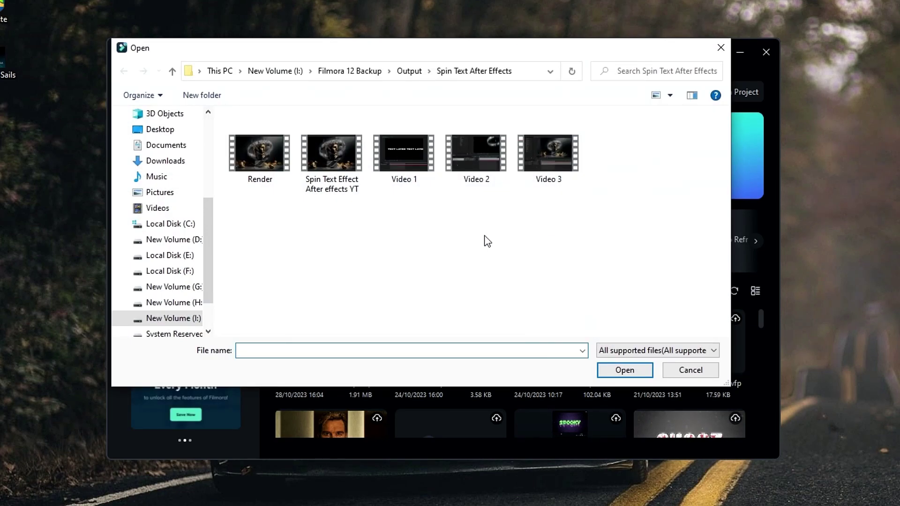
click(334, 172)
click(623, 370)
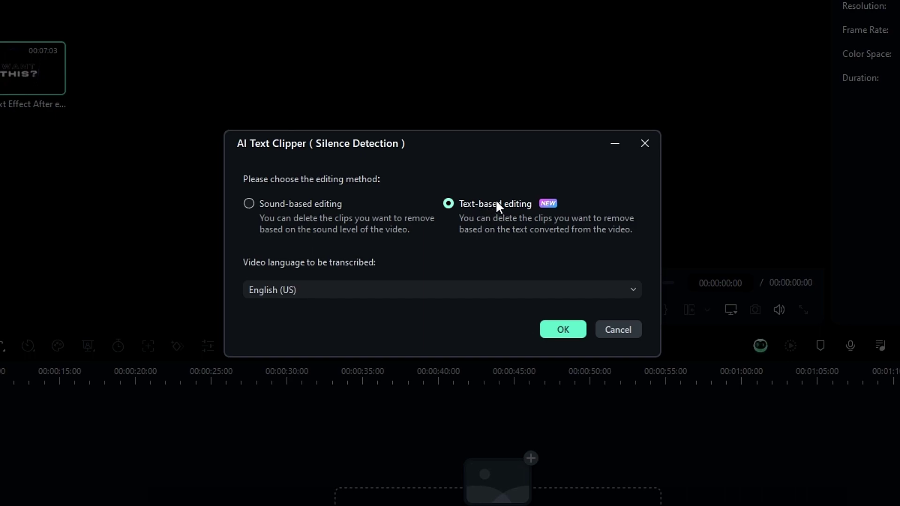
click(389, 291)
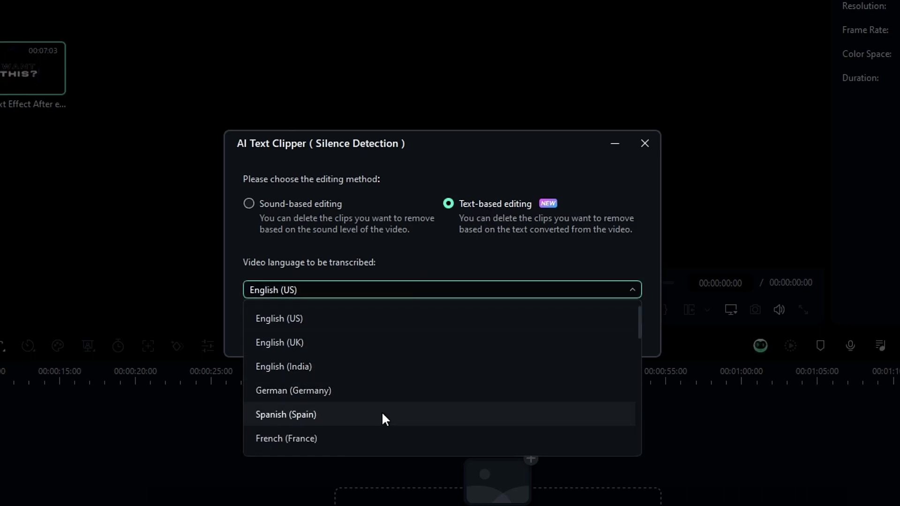
click(390, 291)
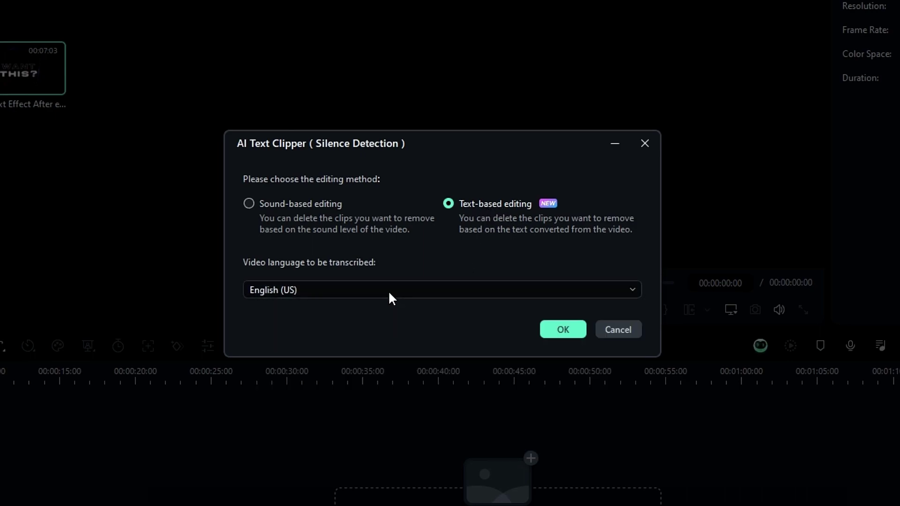
click(553, 332)
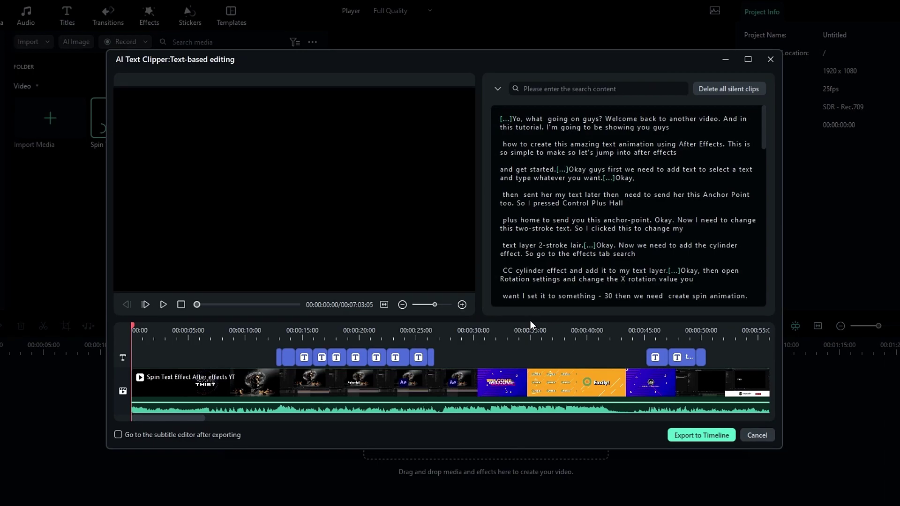
Play the clip from about 13 seconds and delete a selected transcript passage from the video
click(275, 332)
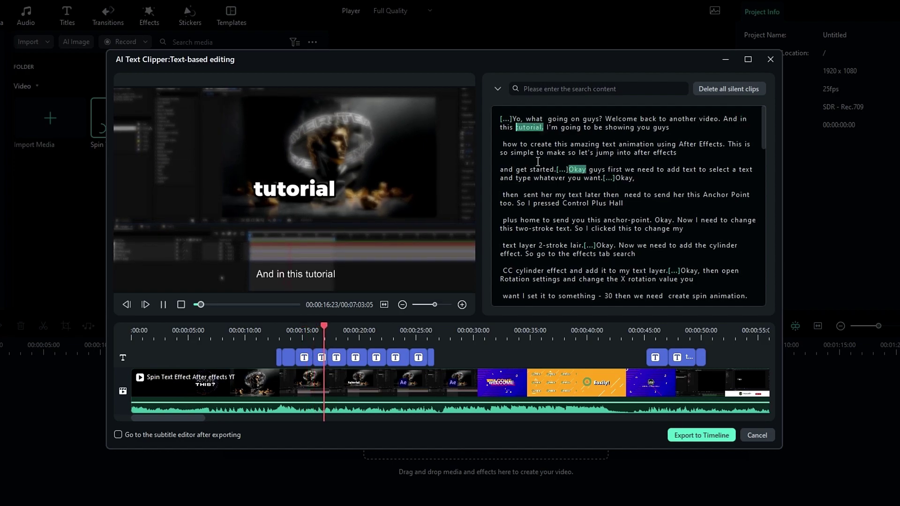
scroll(628, 207, down, 4)
drag(685, 268, 501, 118)
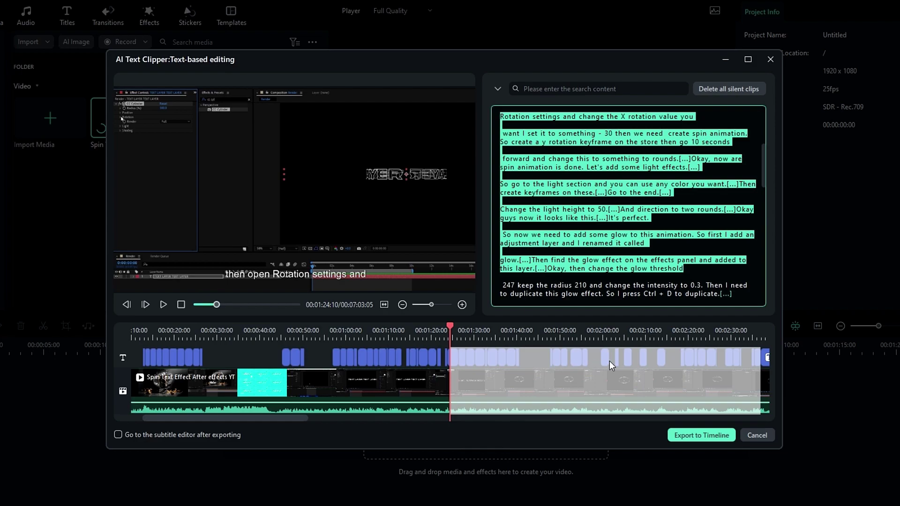
key(Delete)
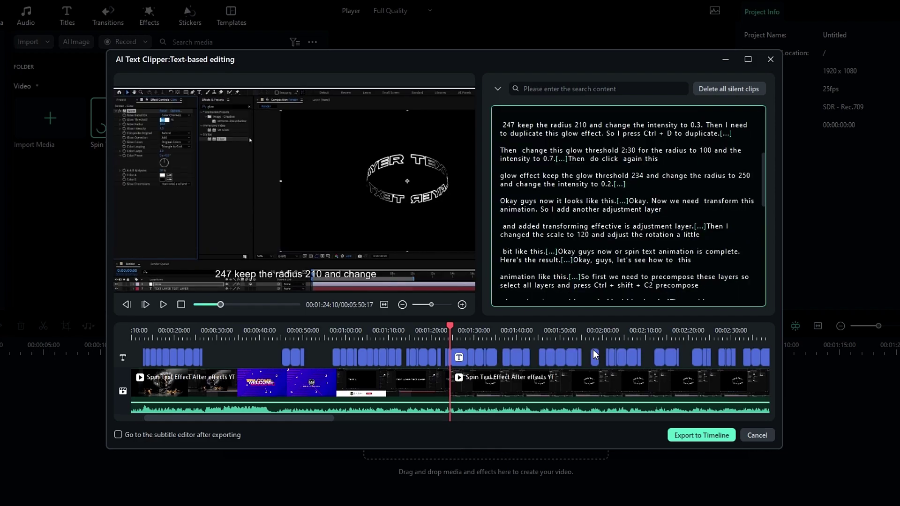
drag(451, 328, 443, 331)
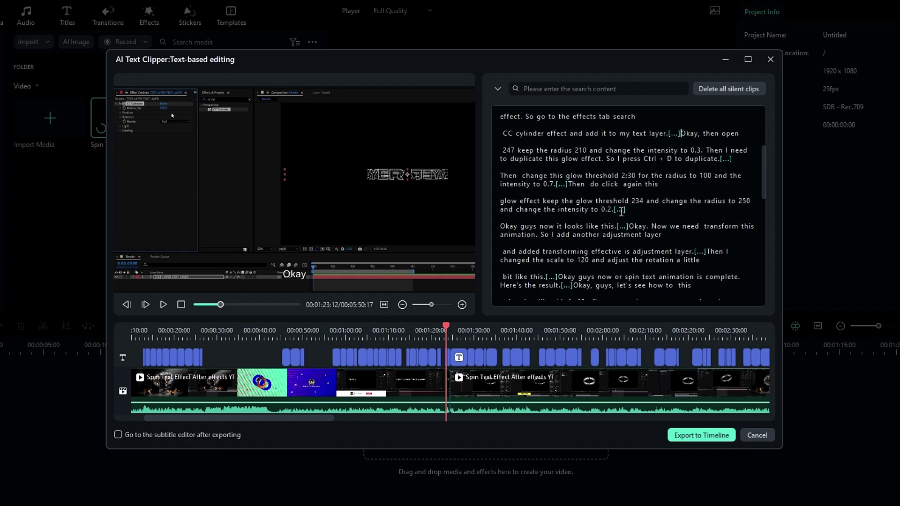
Remove all silent parts, cutting the video to 03:24, and preview it up to about 1:11
click(720, 89)
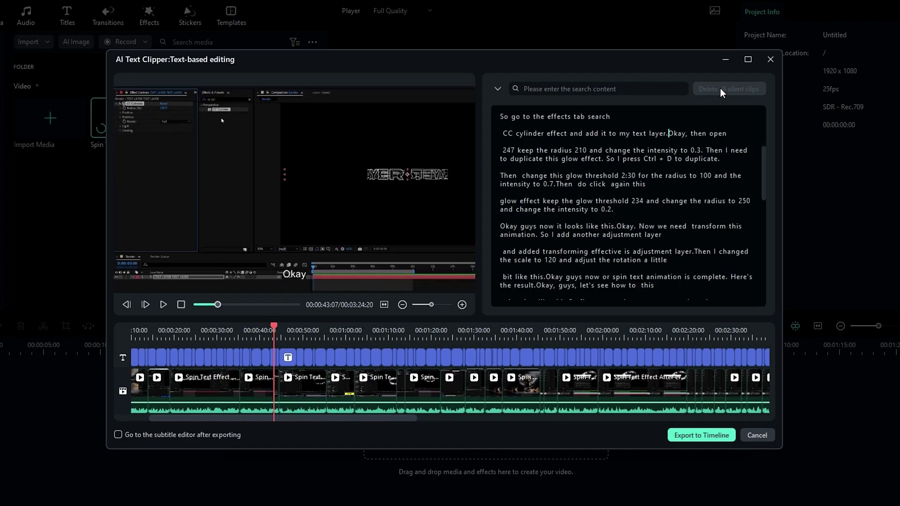
click(282, 332)
drag(286, 331, 418, 336)
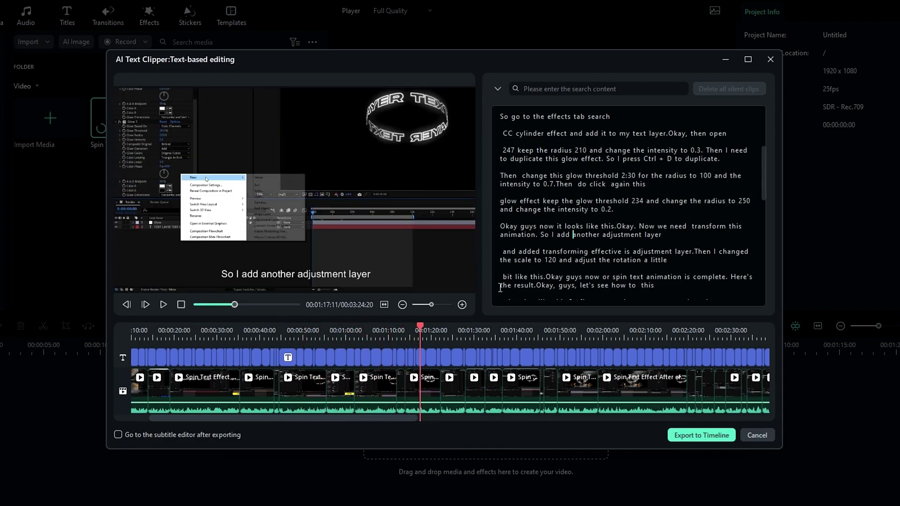
Send the clipped footage to the timeline, scrub the Halloween project past 00:00:54:04, and open Export
click(686, 439)
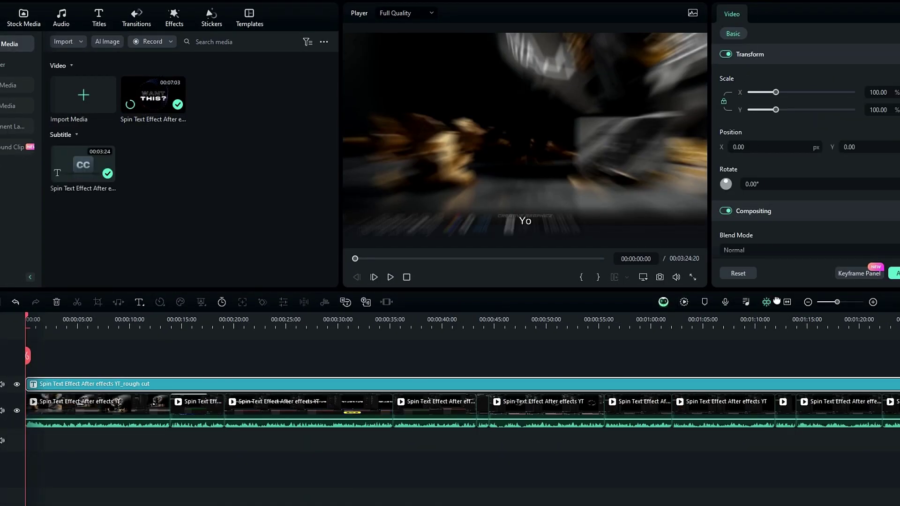
click(788, 302)
click(261, 327)
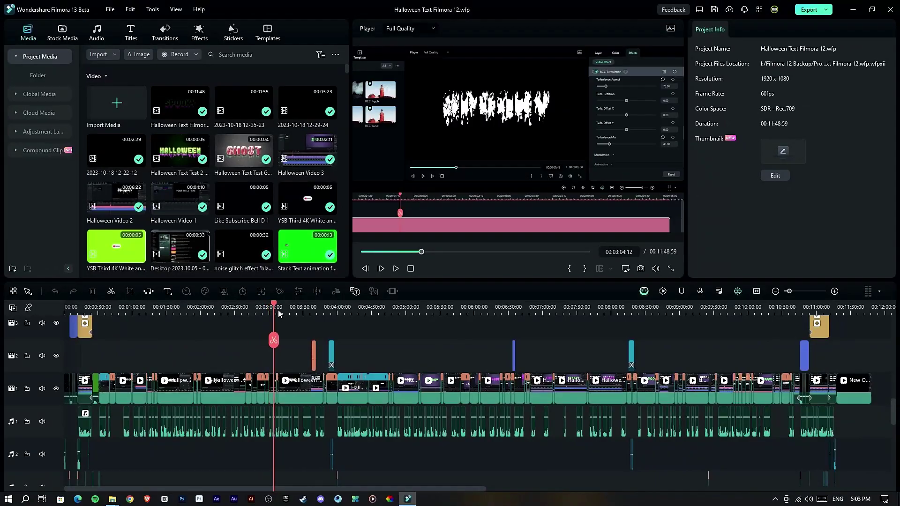
drag(279, 313, 356, 323)
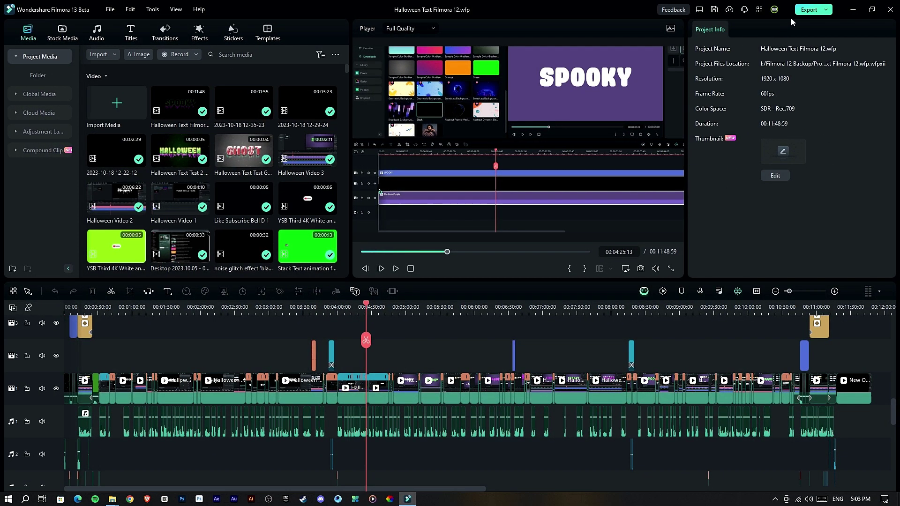
click(807, 10)
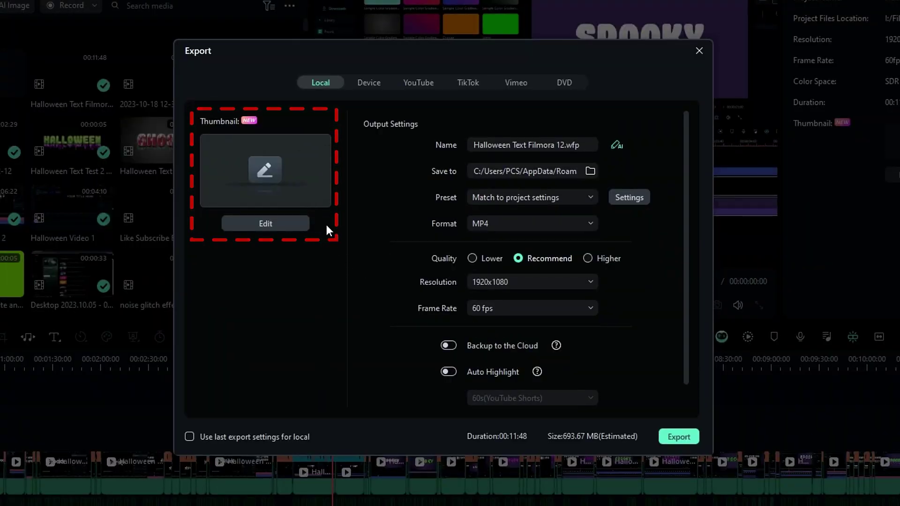
Pick the red GHOST title frame from the video as the custom export thumbnail
click(264, 221)
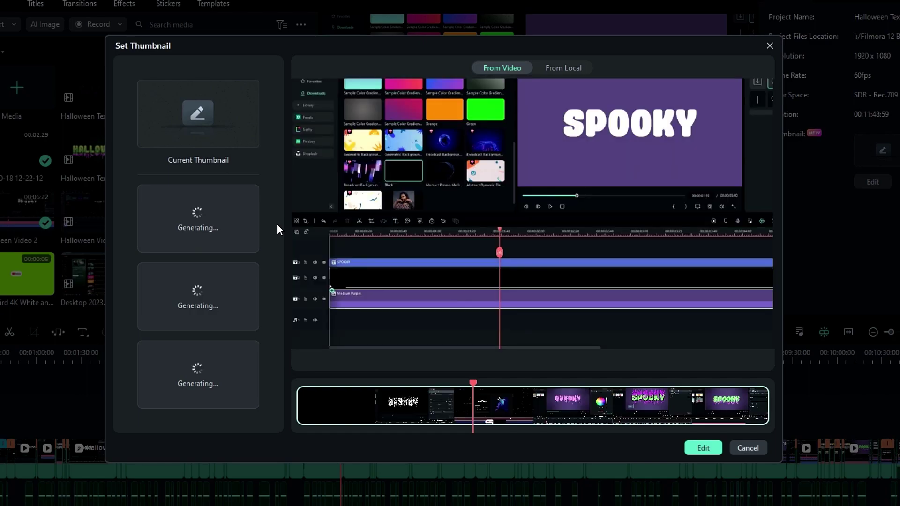
click(180, 373)
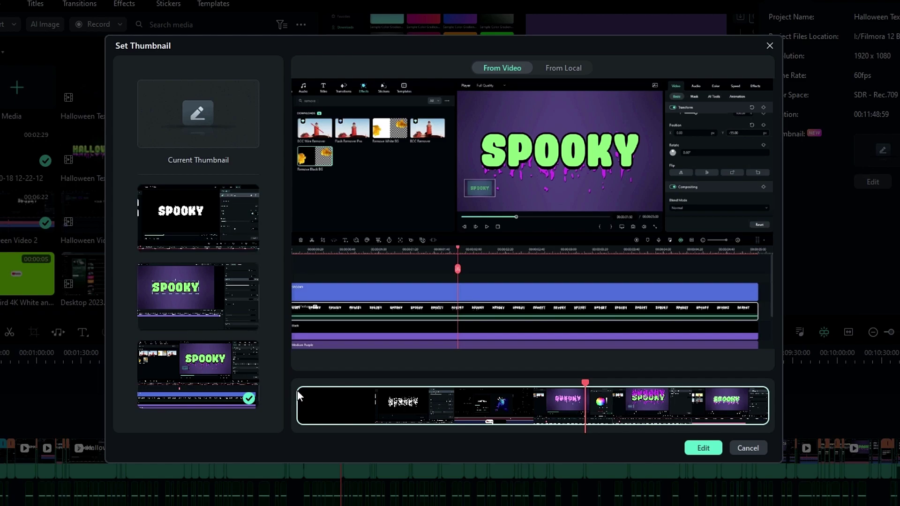
click(315, 394)
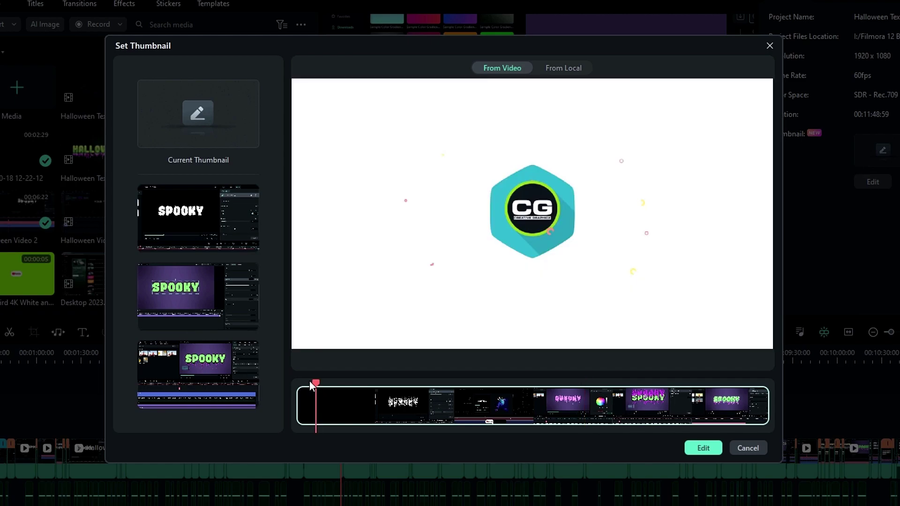
drag(311, 385, 302, 382)
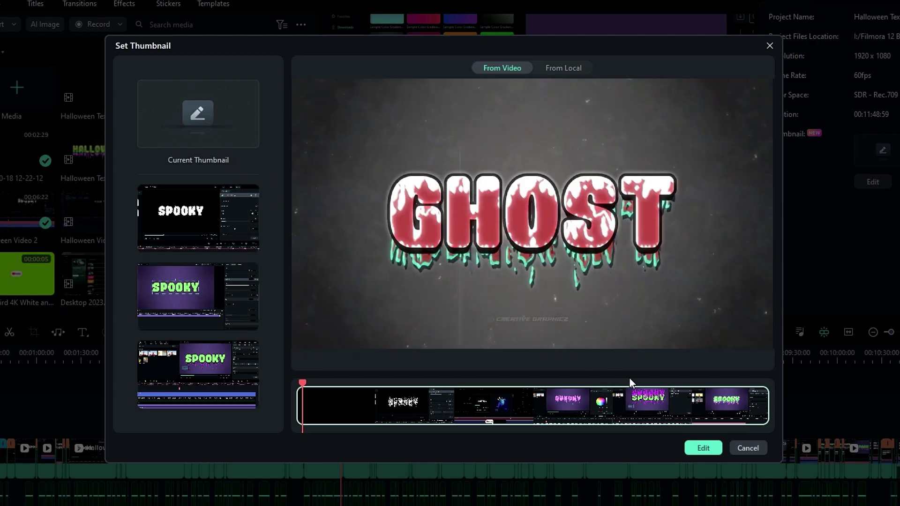
click(696, 454)
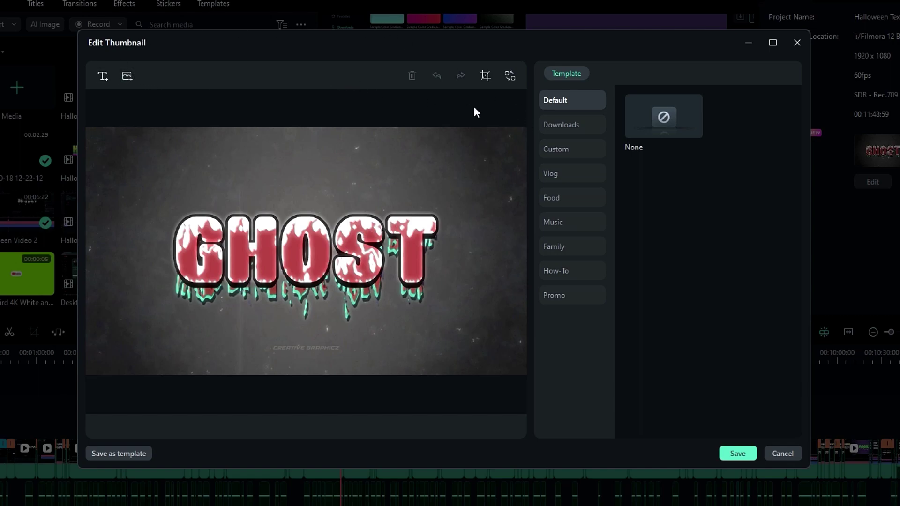
Apply the How-To > How To Tutorial 01 template and try a thicker outline on GHOST
click(575, 123)
click(572, 225)
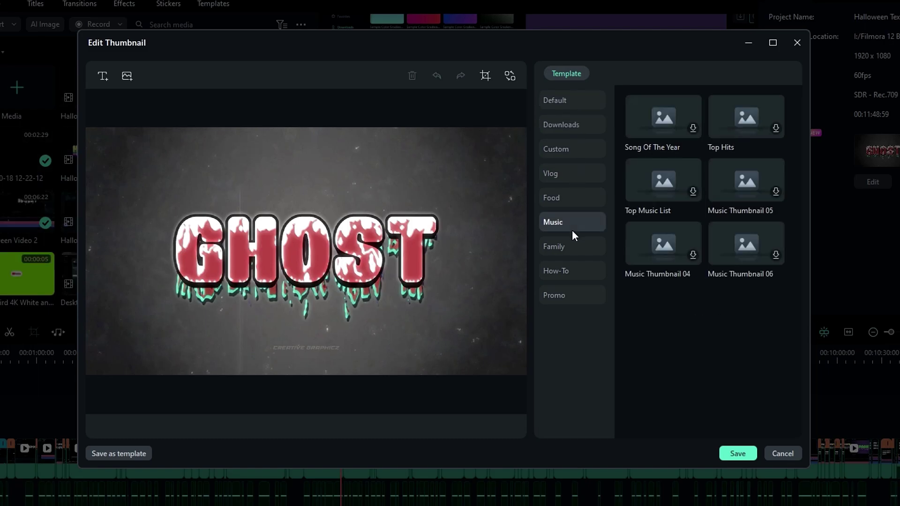
click(586, 295)
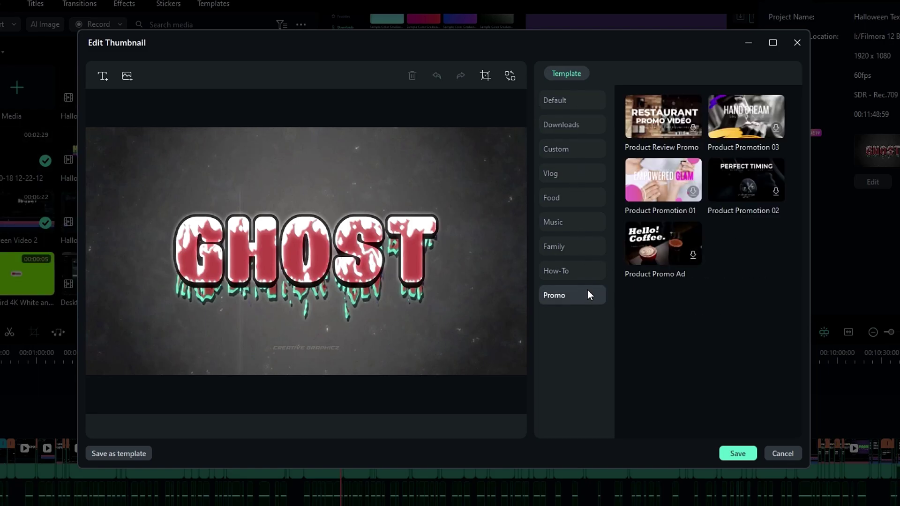
click(585, 276)
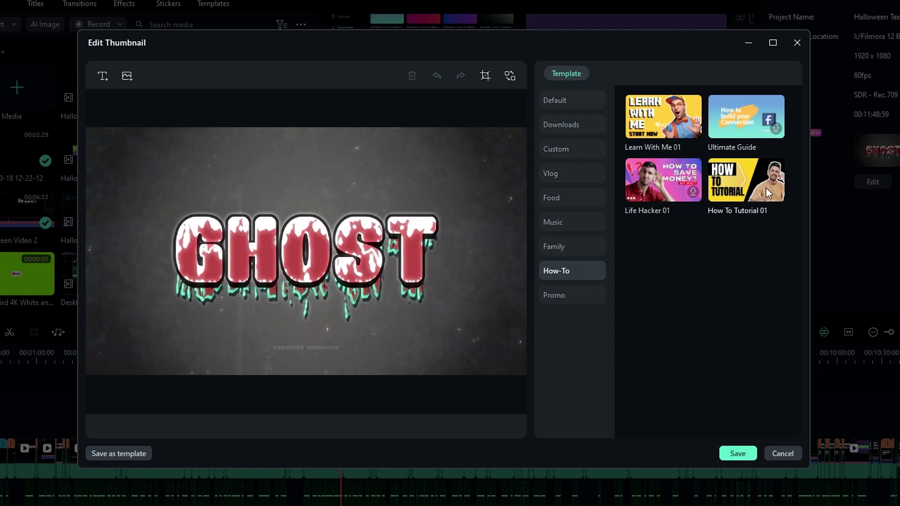
click(752, 177)
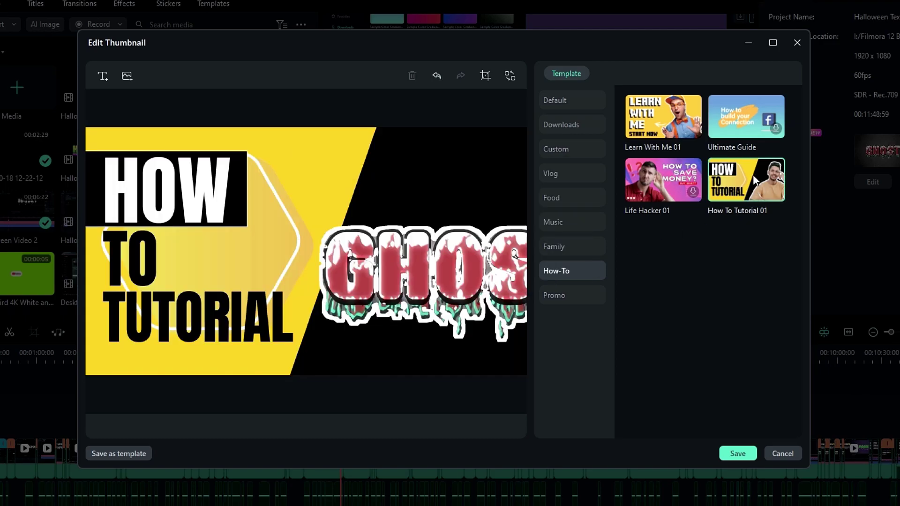
click(515, 239)
scroll(590, 257, down, 5)
mouse_move(590, 257)
mouse_down()
mouse_move(624, 258)
mouse_move(575, 259)
mouse_up()
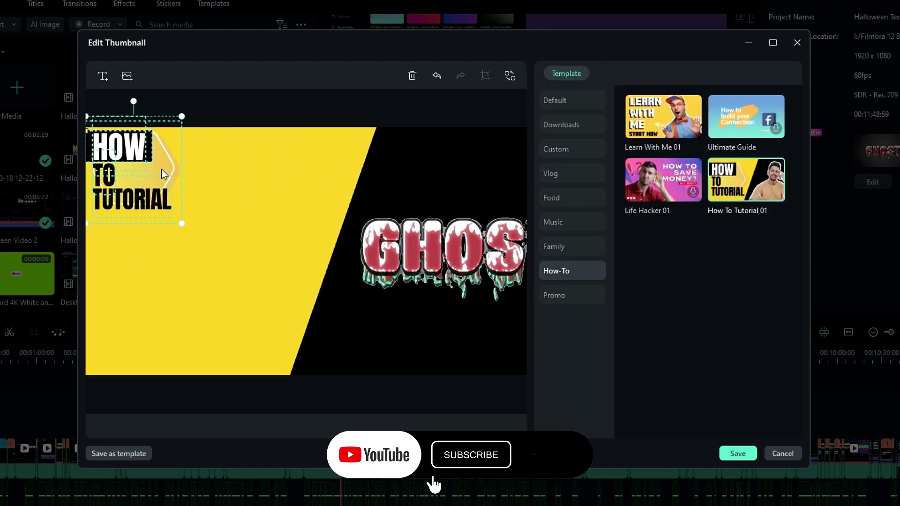
Enlarge the HOW TO TUTORIAL text group and change TO to TO CREATE, centred under HOW
click(238, 149)
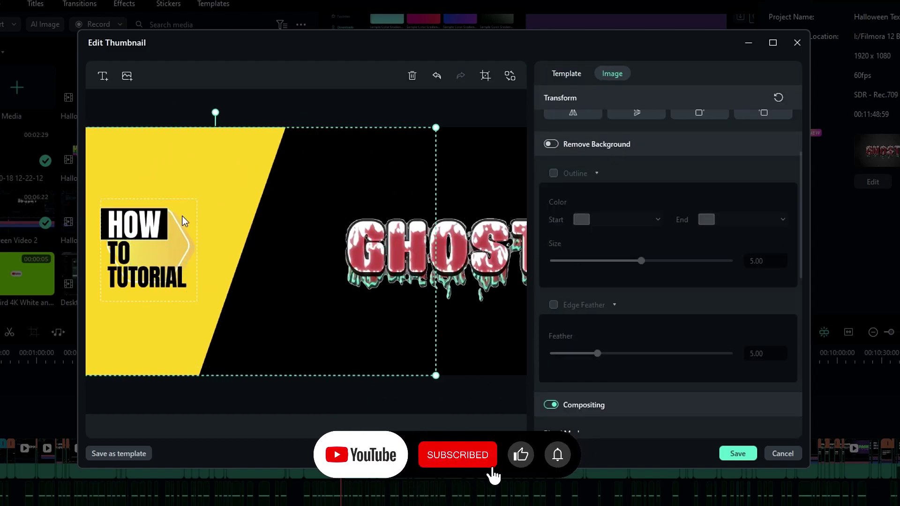
click(181, 225)
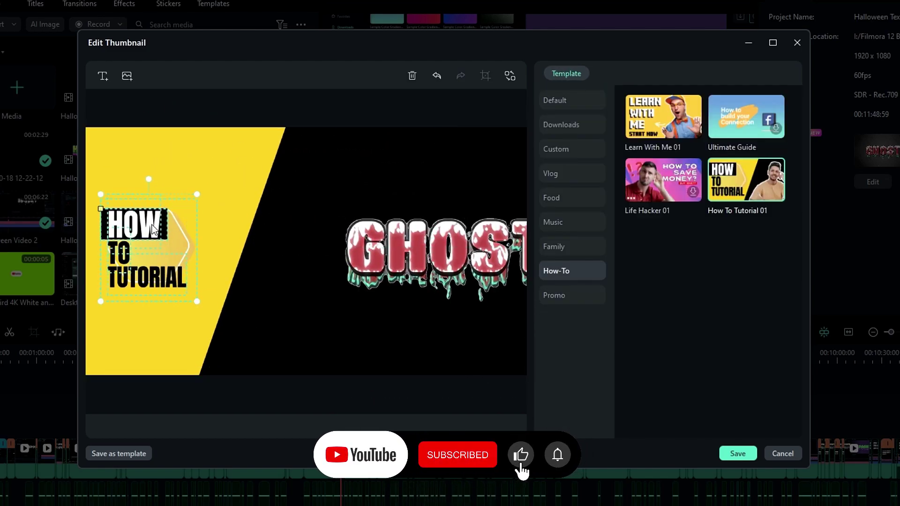
drag(206, 295, 278, 347)
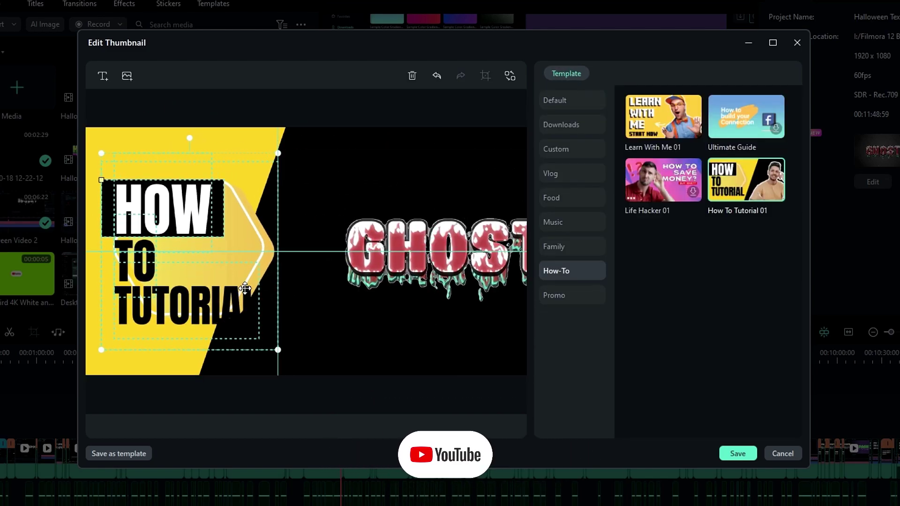
double_click(145, 256)
text(CREATE)
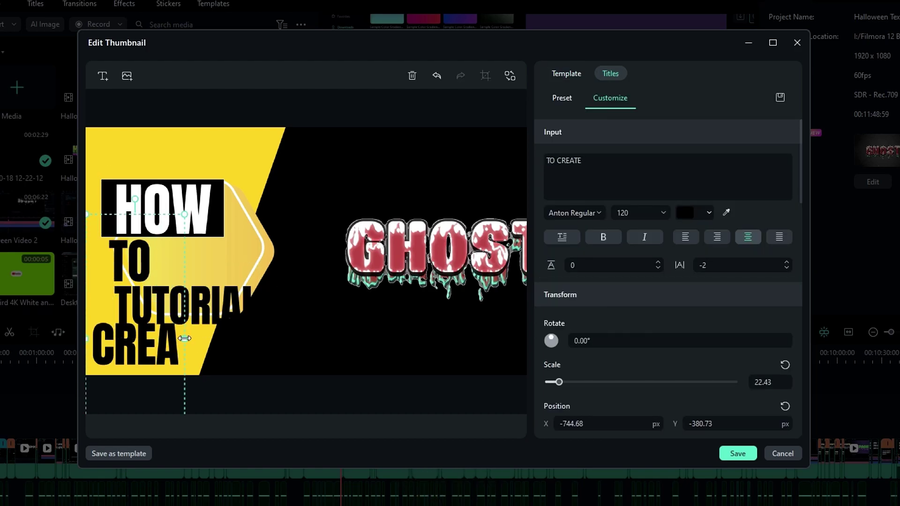
drag(176, 235, 211, 263)
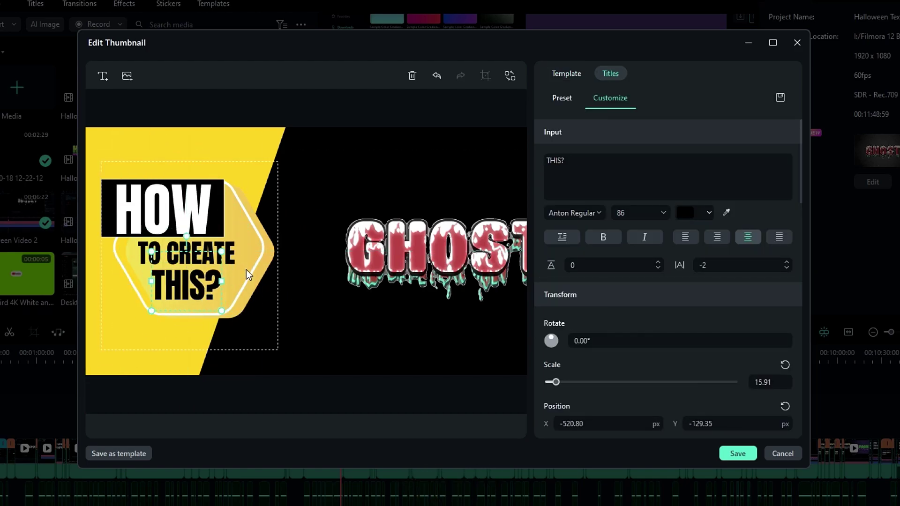
Move GHOST left, turn off its outline, set its edge feather to 11, and save the thumbnail
drag(435, 257, 388, 264)
drag(597, 354, 624, 354)
mouse_move(571, 260)
mouse_down()
mouse_move(553, 261)
mouse_move(587, 261)
mouse_up()
click(553, 173)
drag(624, 354, 662, 355)
key(Escape)
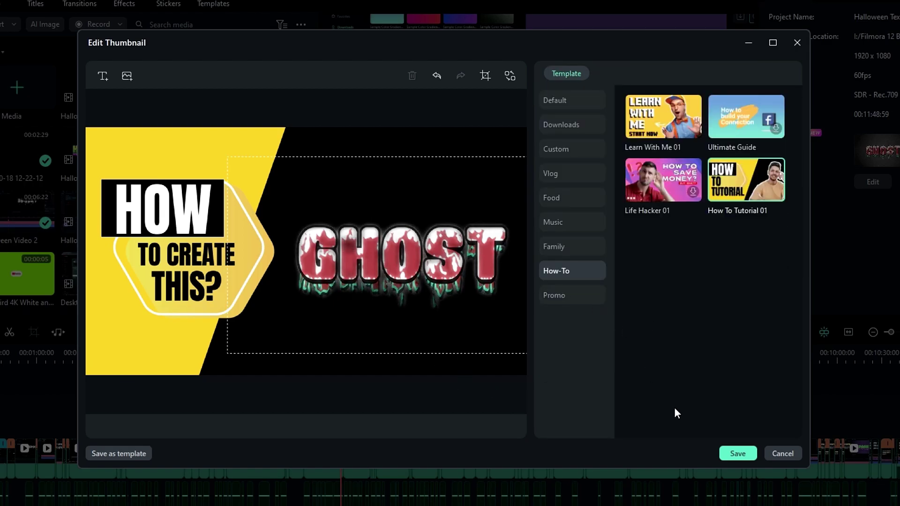
click(741, 458)
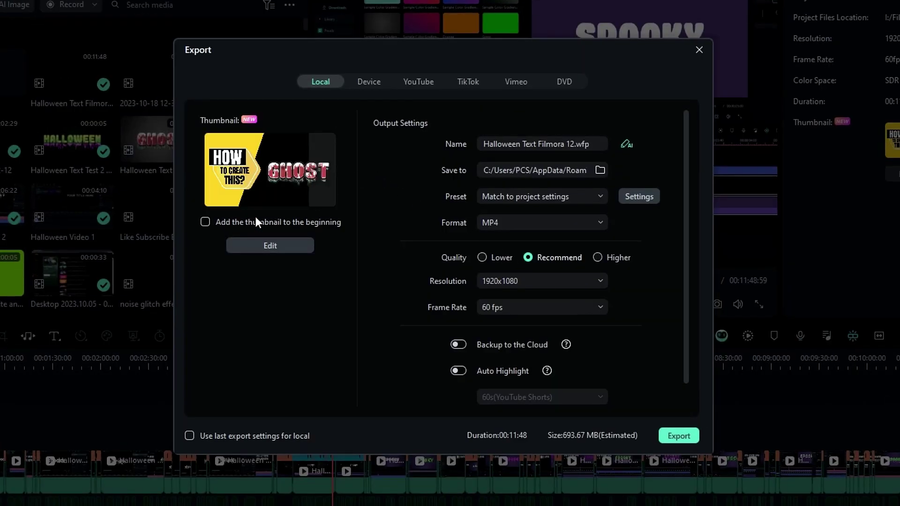
mouse_move(313, 163)
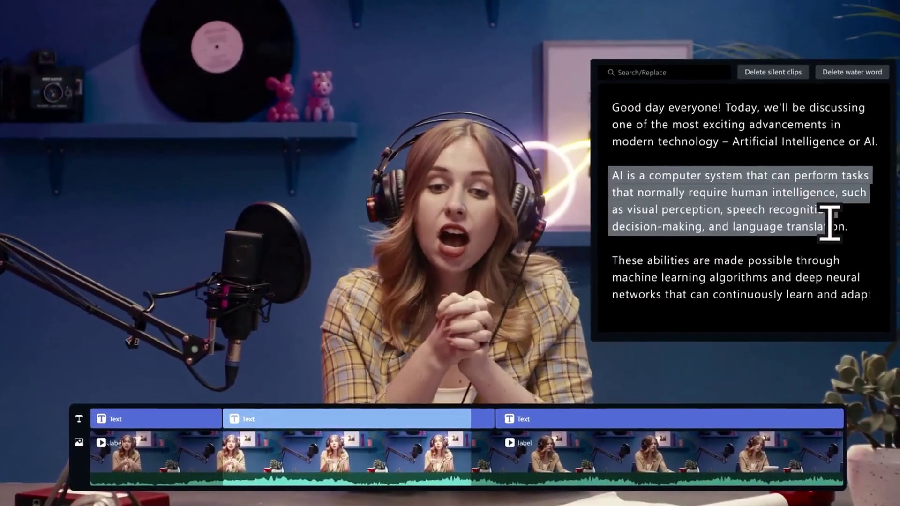
Delete the second transcript paragraph, generate exciting Sport-themed music, and scrub the preview to 00:00:16:17
key(Delete)
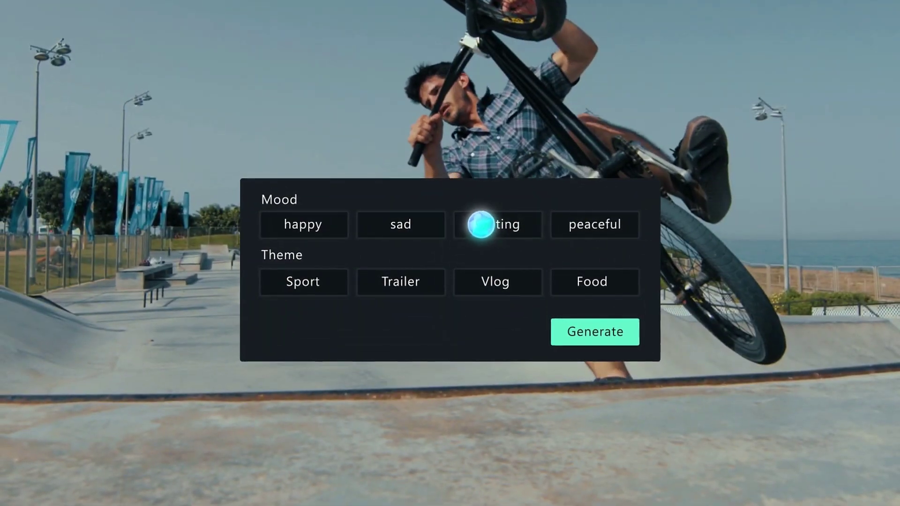
click(462, 233)
click(305, 283)
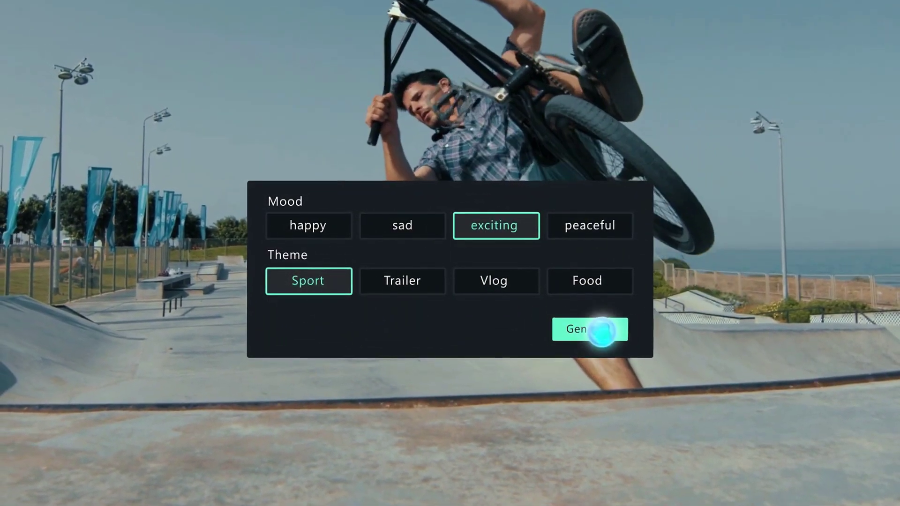
click(599, 331)
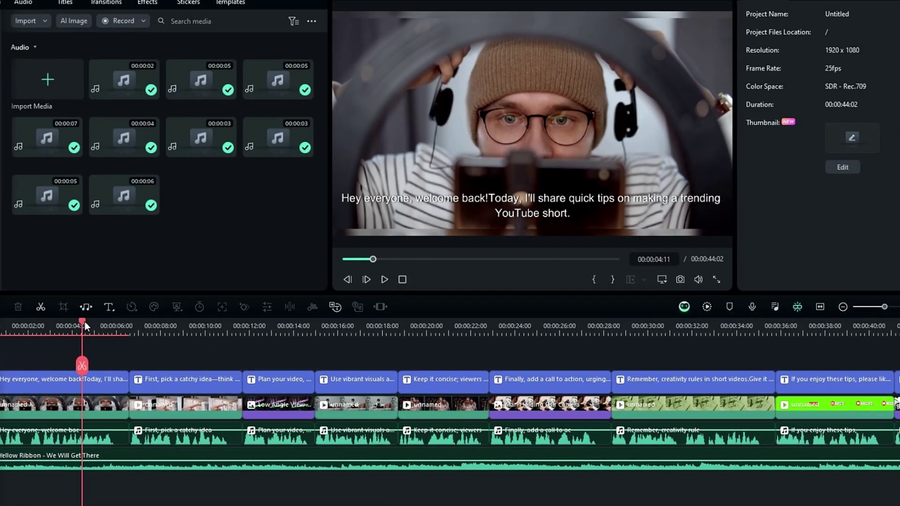
drag(85, 321, 502, 327)
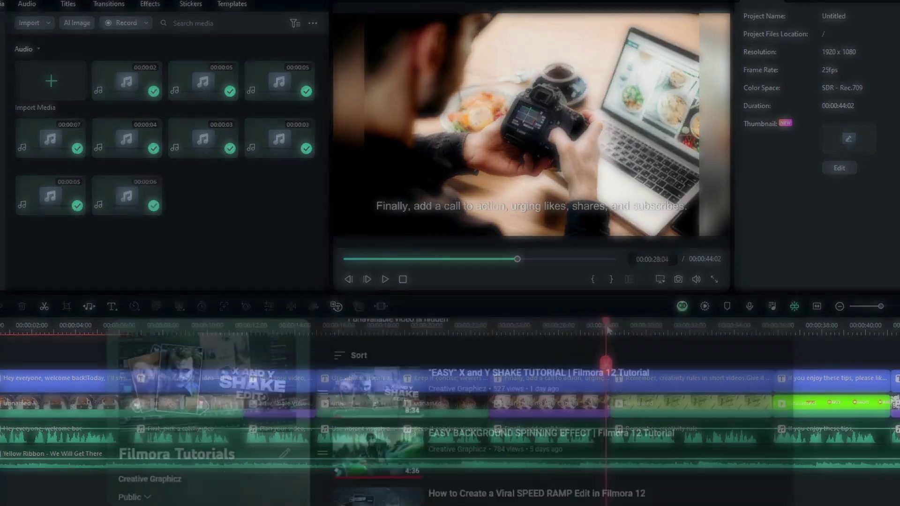